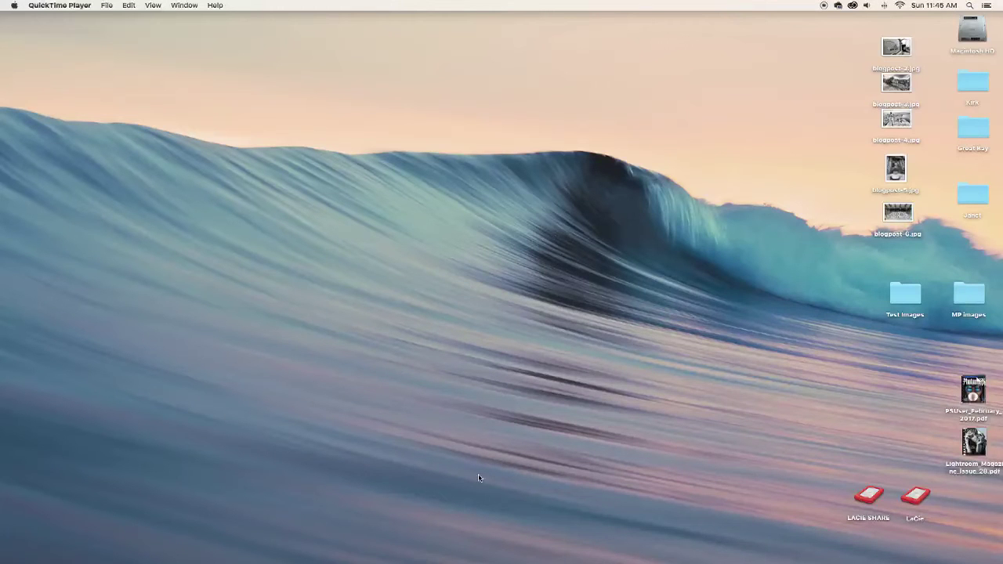
# Launch Lightroom from the Dock, opening the Big Moon collection's lighthouse-and-full-moon photo
pyautogui.moveTo(470, 561)
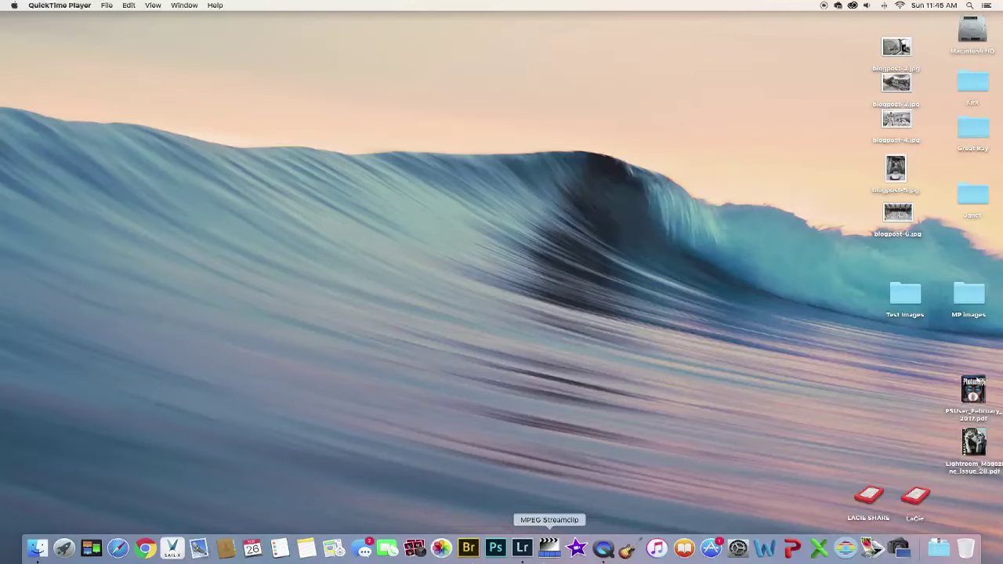
pyautogui.click(523, 550)
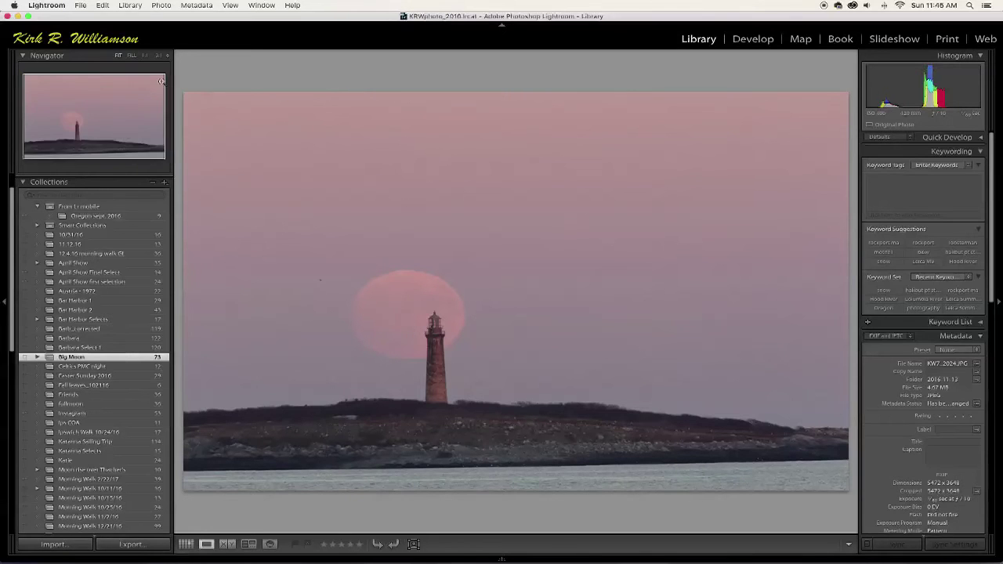
pyautogui.click(47, 5)
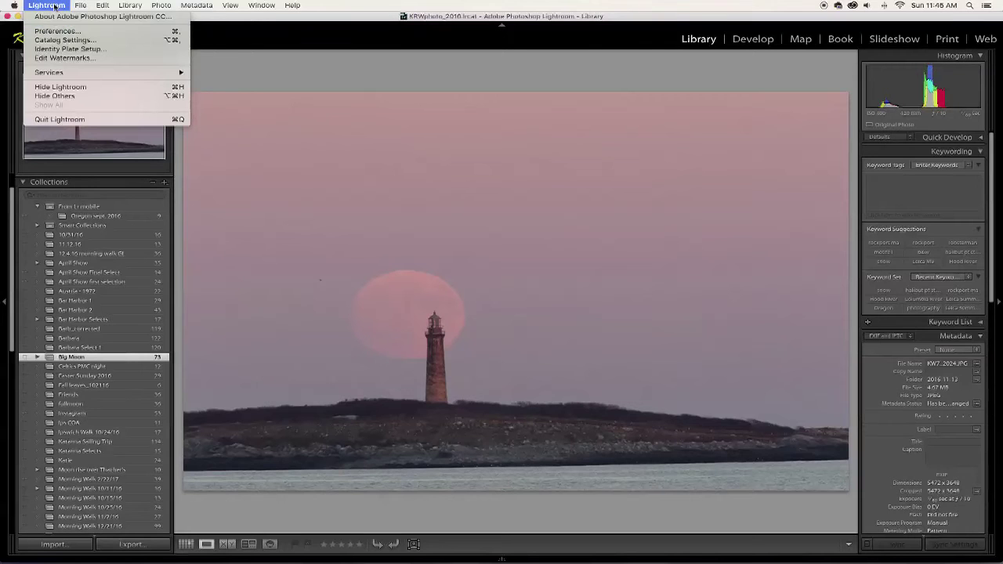
pyautogui.click(51, 6)
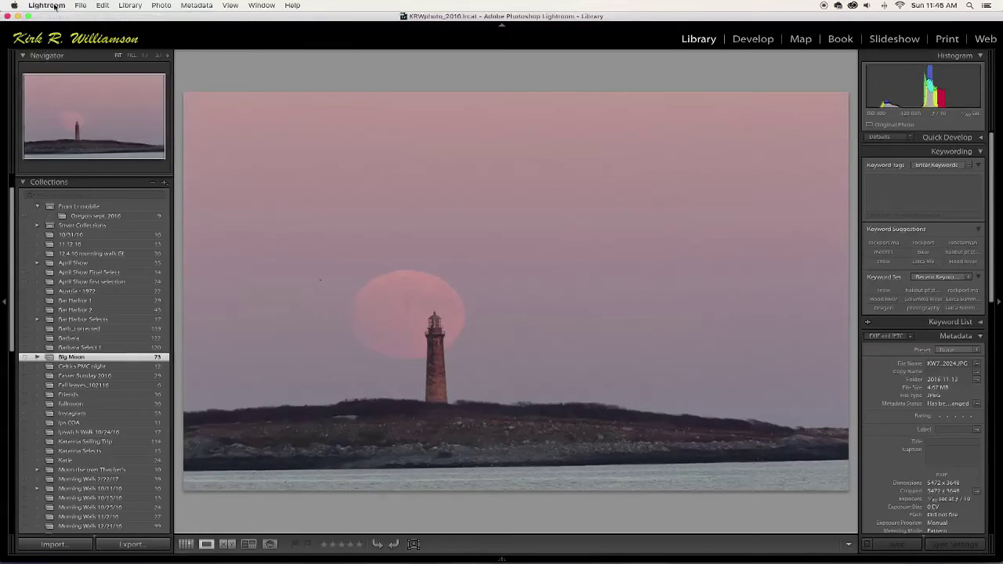
pyautogui.click(53, 544)
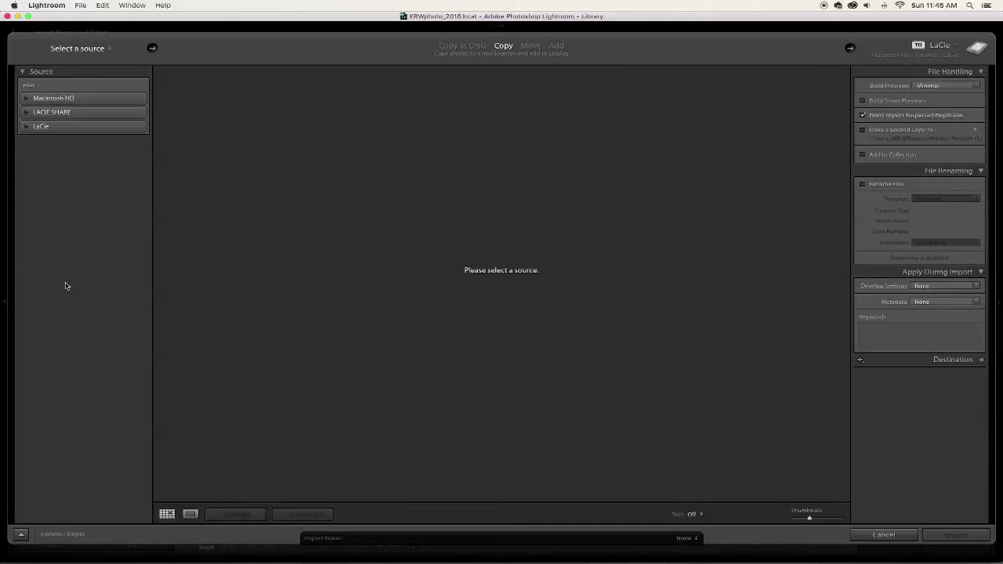
pyautogui.click(26, 128)
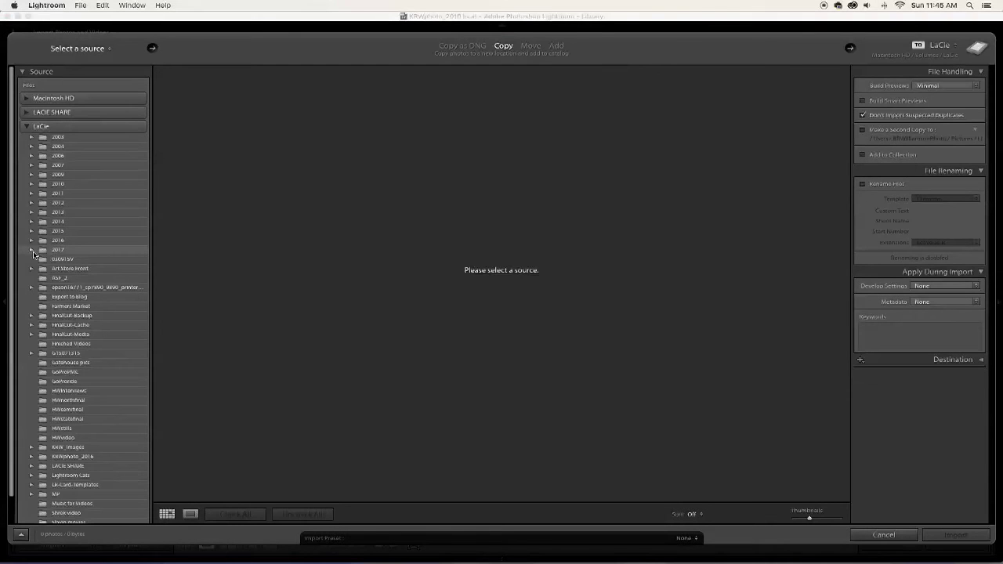
pyautogui.click(32, 250)
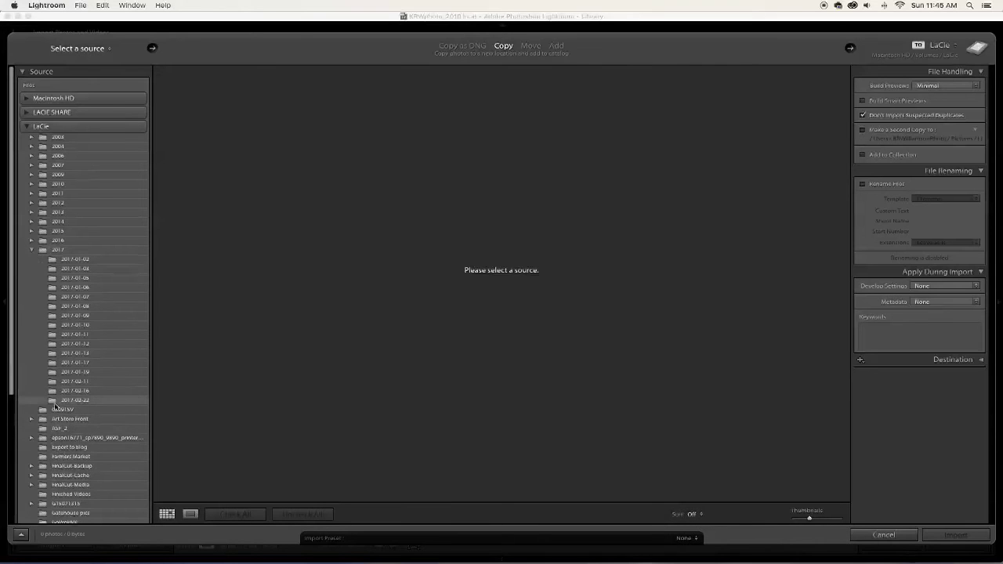
pyautogui.click(54, 402)
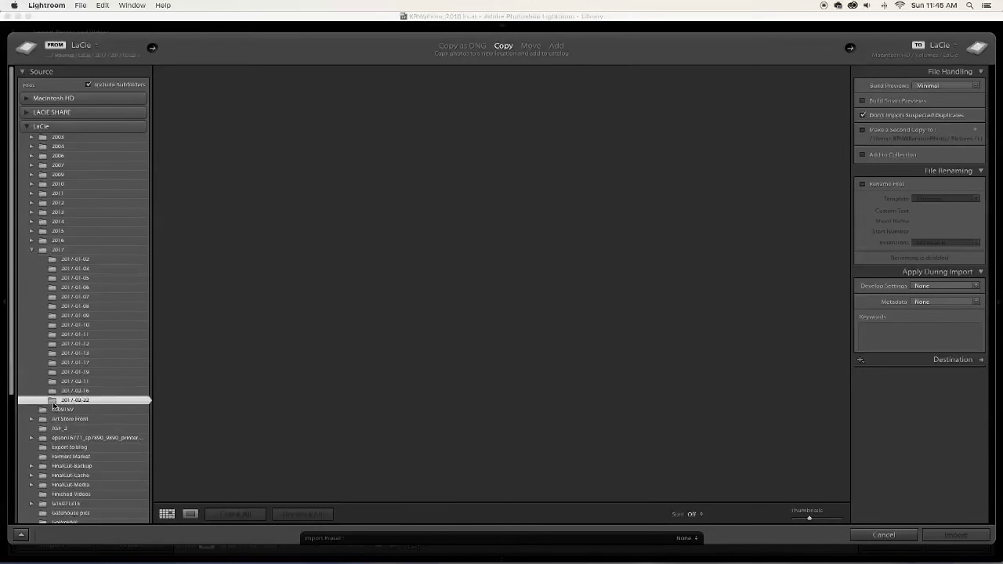
pyautogui.click(883, 535)
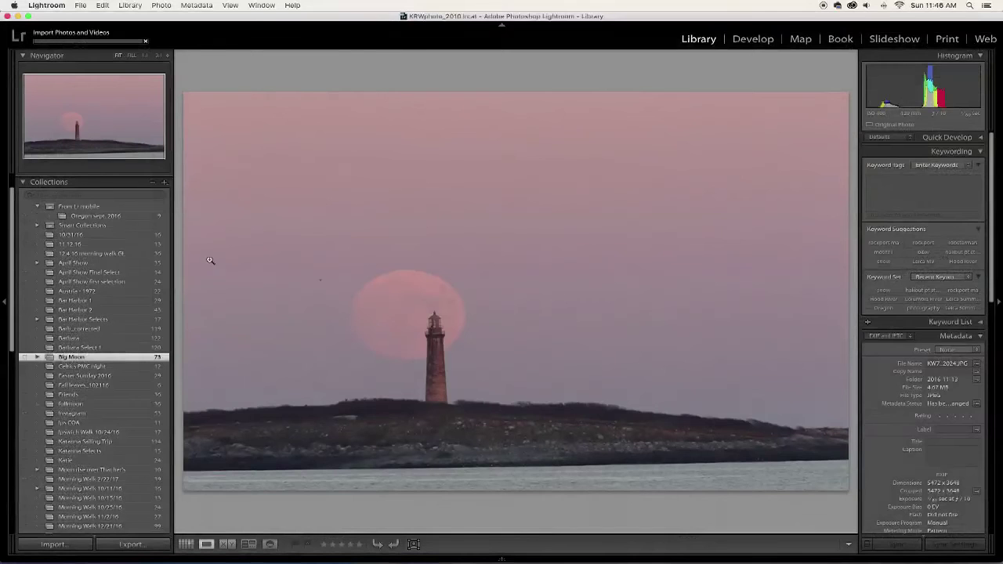
# Dismiss the import notice, view thumbnail 12's portrait lighthouse shot in Loupe, then return to Grid
pyautogui.click(145, 42)
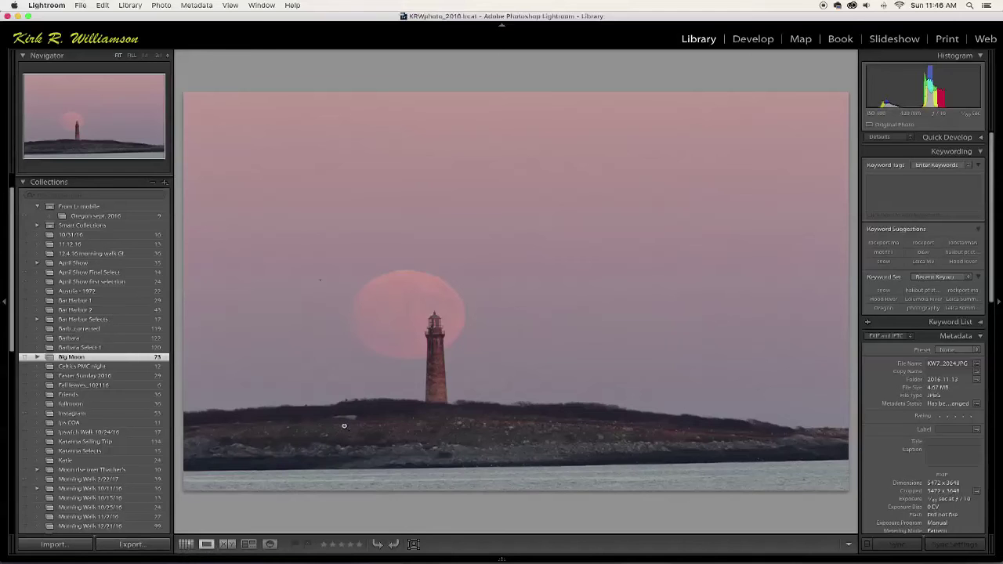
pyautogui.click(185, 545)
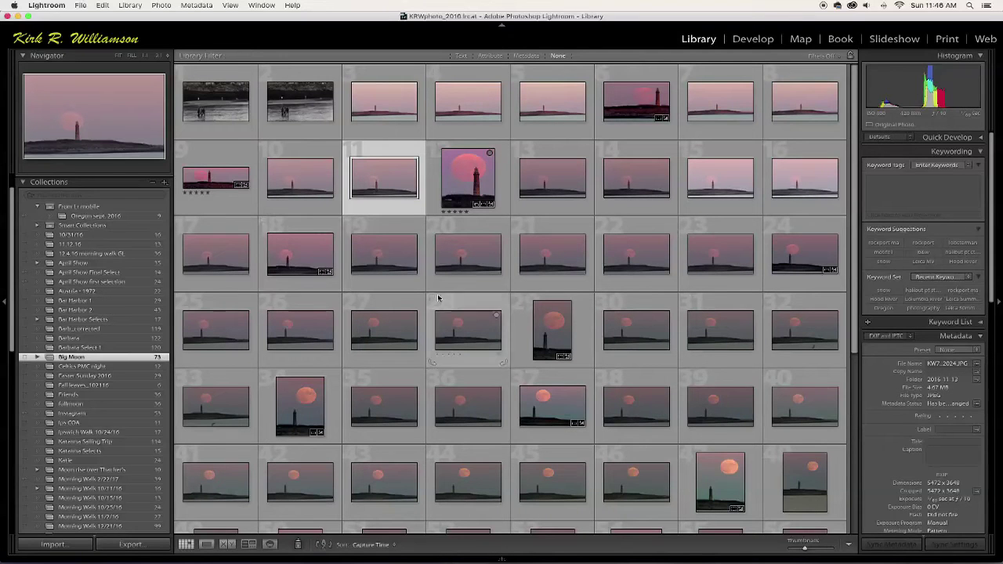
pyautogui.moveTo(502, 560)
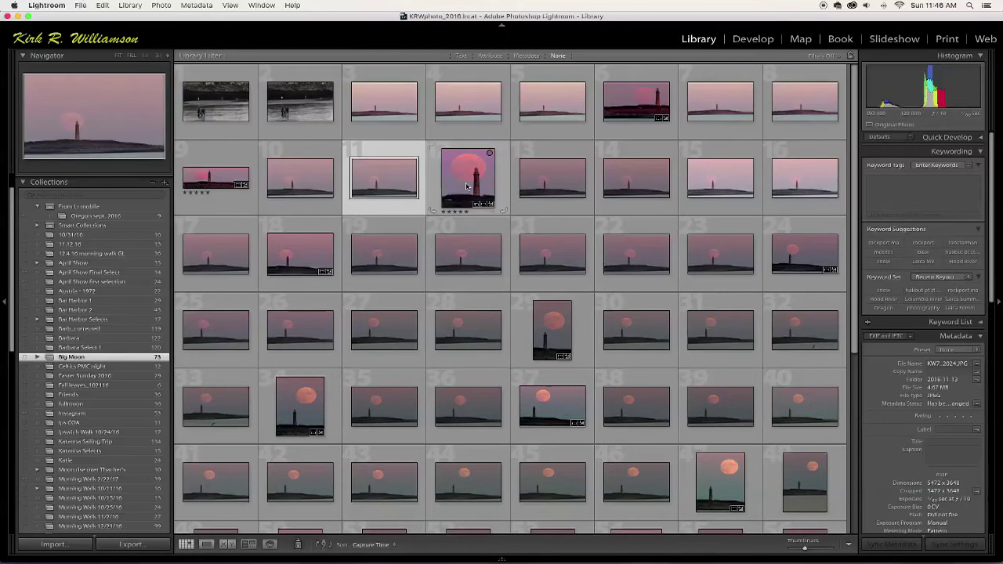
pyautogui.click(466, 186)
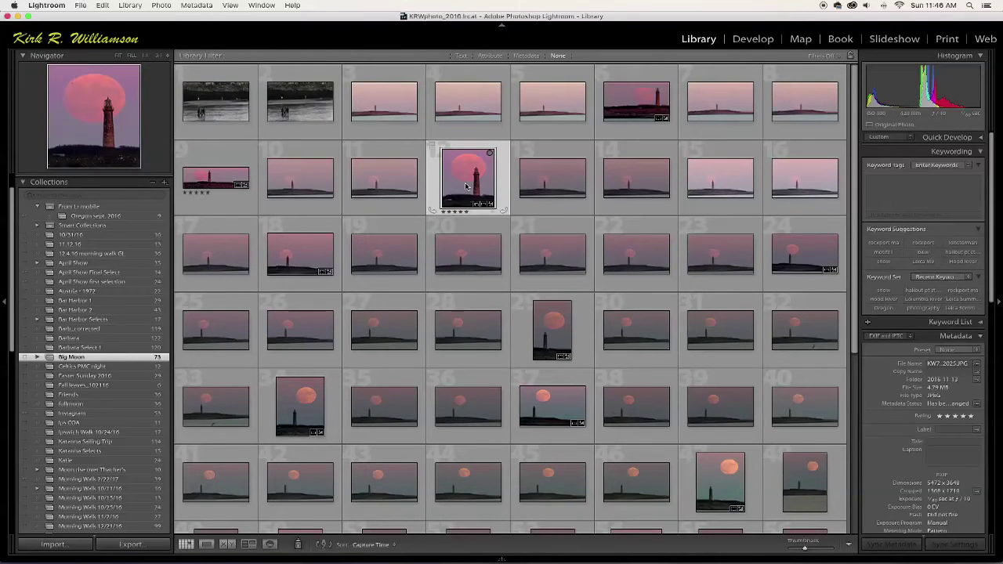
pyautogui.doubleClick(466, 186)
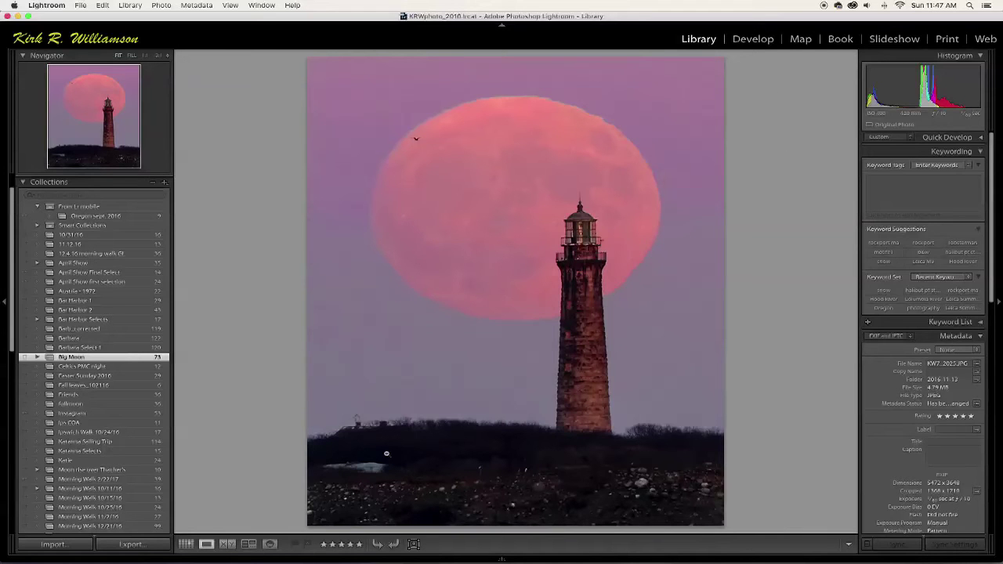
pyautogui.click(185, 544)
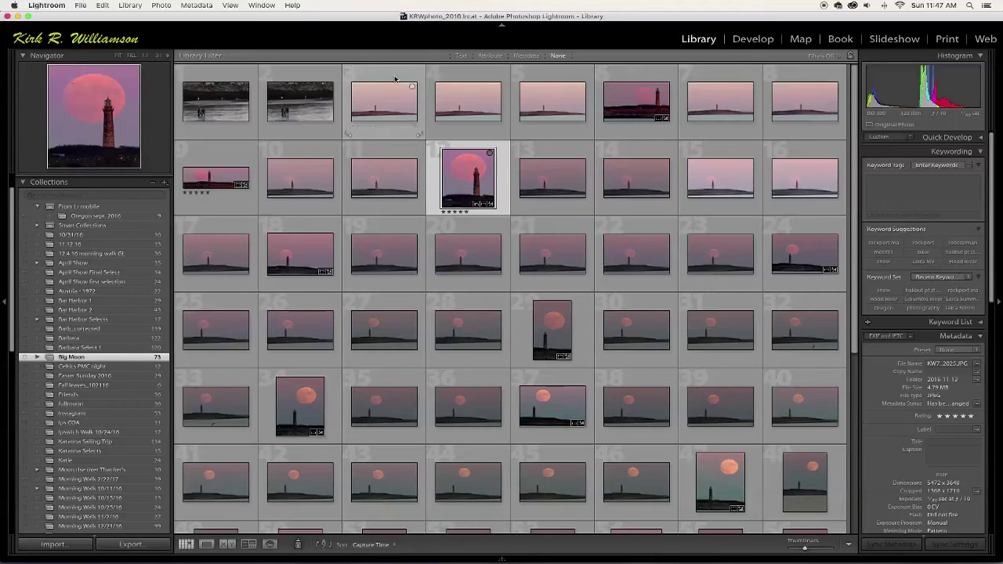
# Open the cell 3 lighthouse photo full size and step forward two photos
pyautogui.click(395, 106)
pyautogui.doubleClick(395, 106)
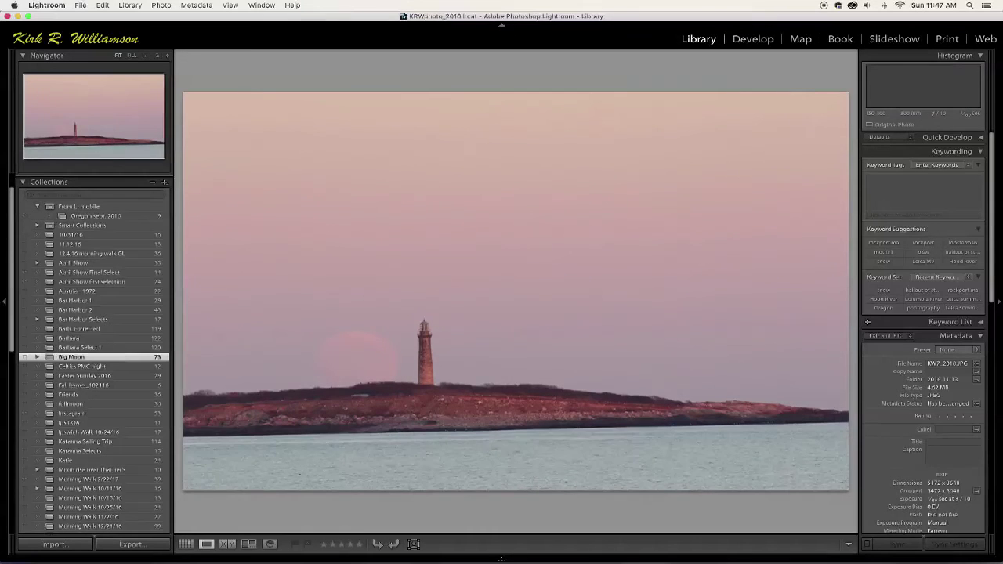
pyautogui.press('Right')
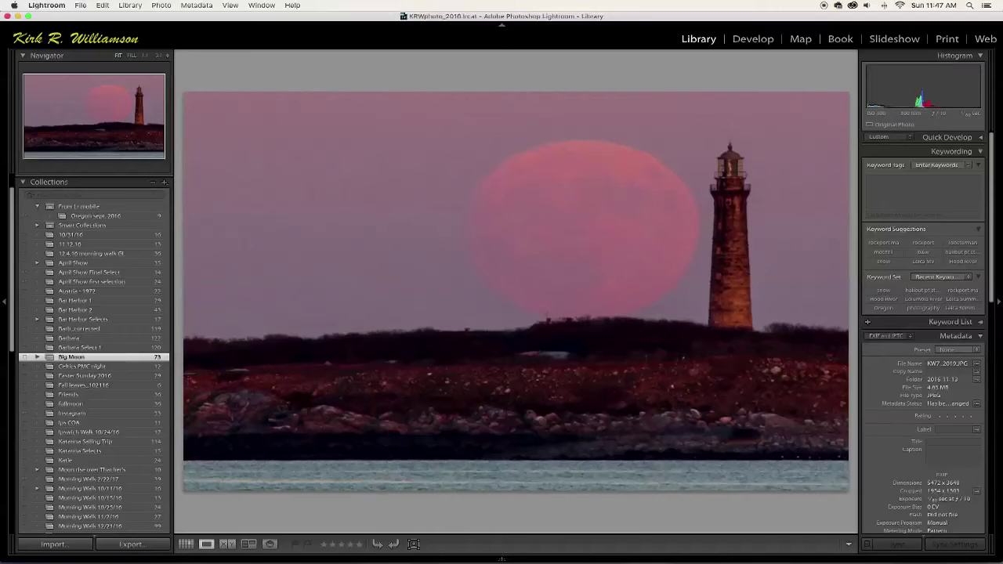
pyautogui.press('Right')
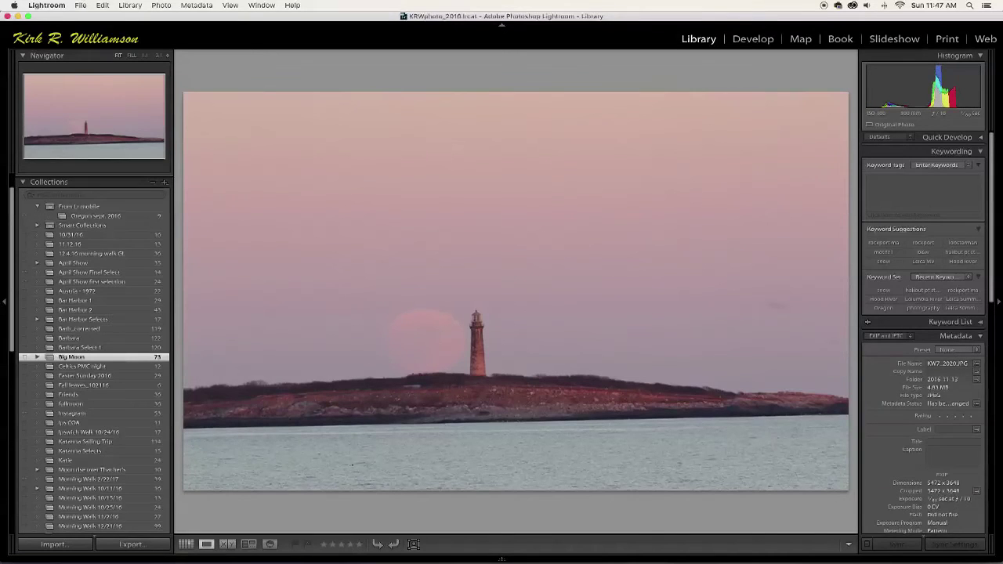
# Flag a photo as a pick, unflag it, then advance to the five-star KW7_2022.JPG
pyautogui.press('p')
pyautogui.press('u')
pyautogui.press('Right')
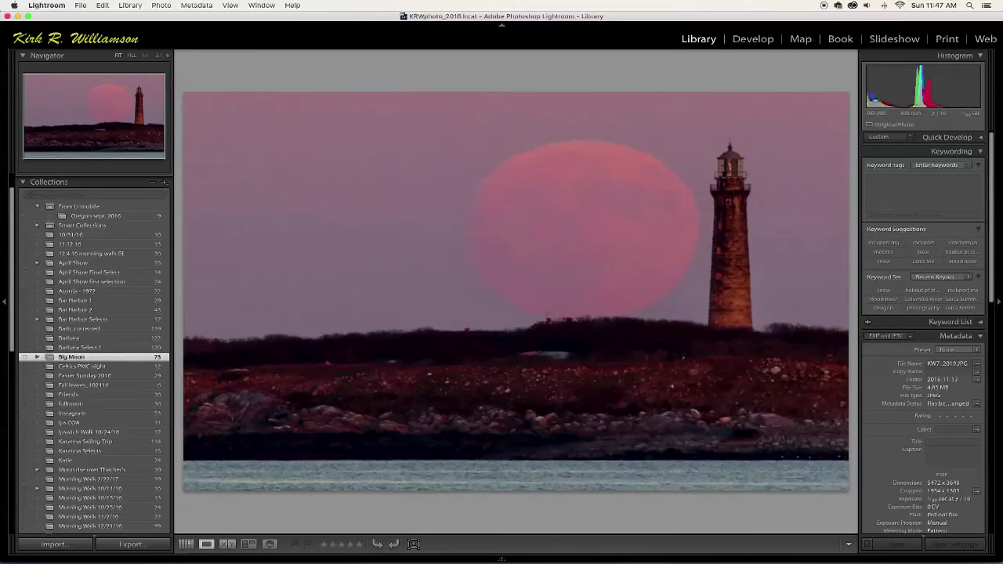
pyautogui.press('Right')
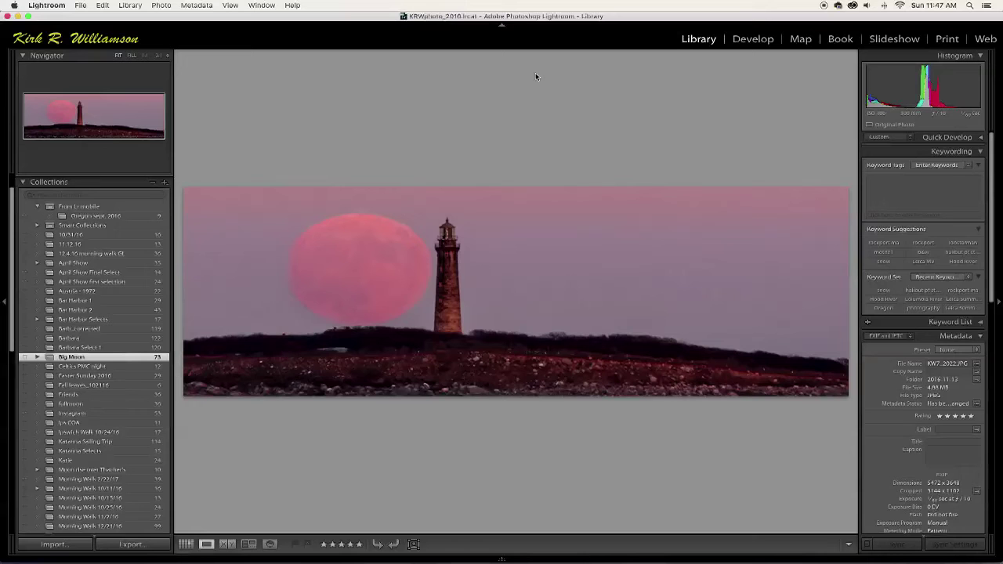
pyautogui.click(103, 6)
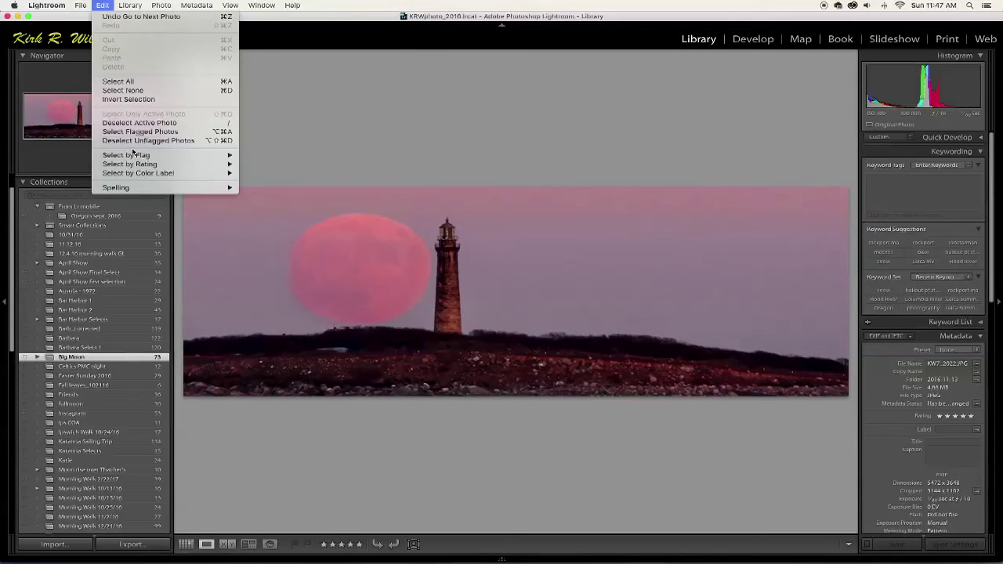
# Select all pick-flagged photos from the Library menu and return to the thumbnail grid
pyautogui.moveTo(133, 156)
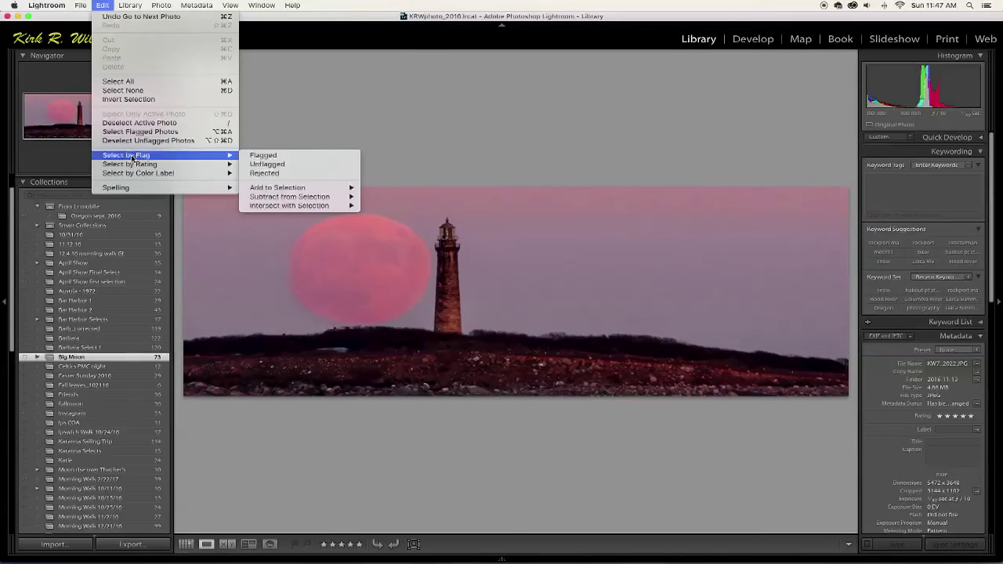
pyautogui.click(256, 156)
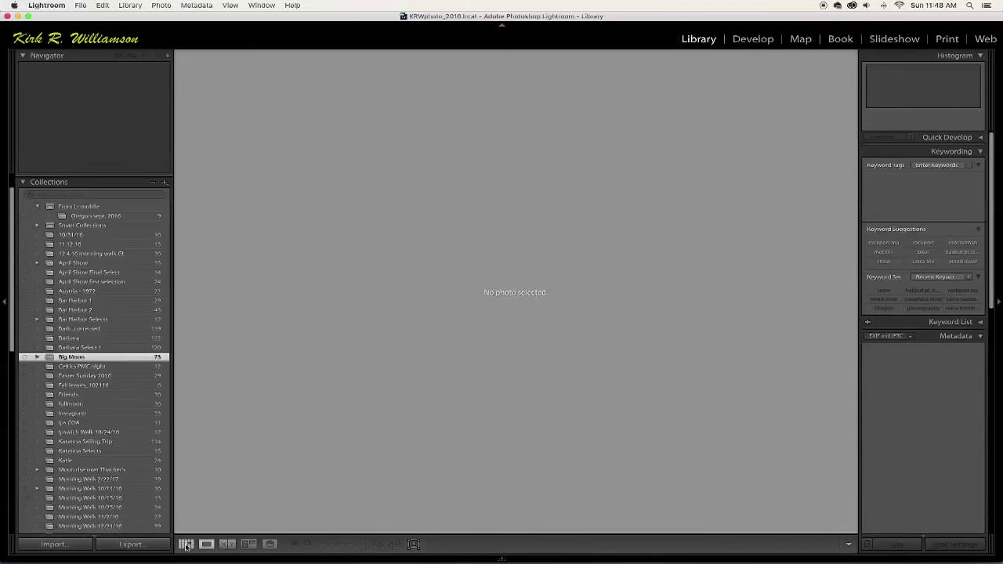
pyautogui.click(186, 544)
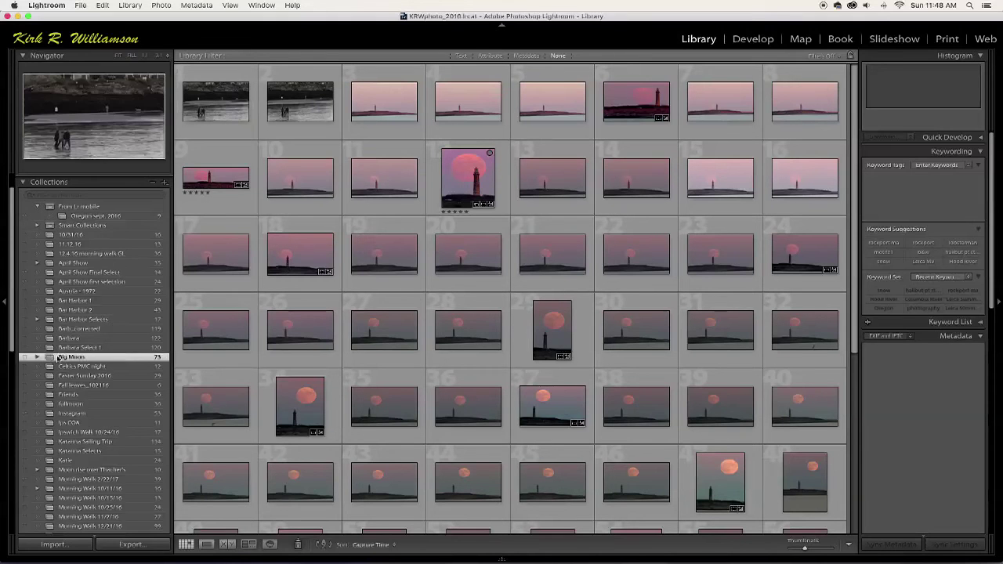
# Select and deselect all photos, glance at the new-collection options, then select thumbnail 34's tall moon shot
pyautogui.press('super+a')
pyautogui.press('super+d')
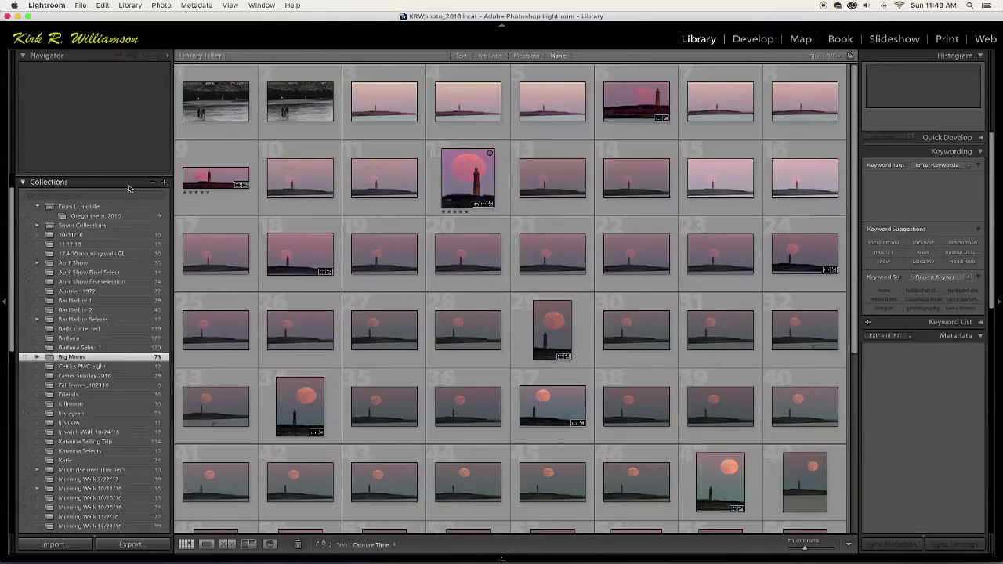
pyautogui.click(130, 6)
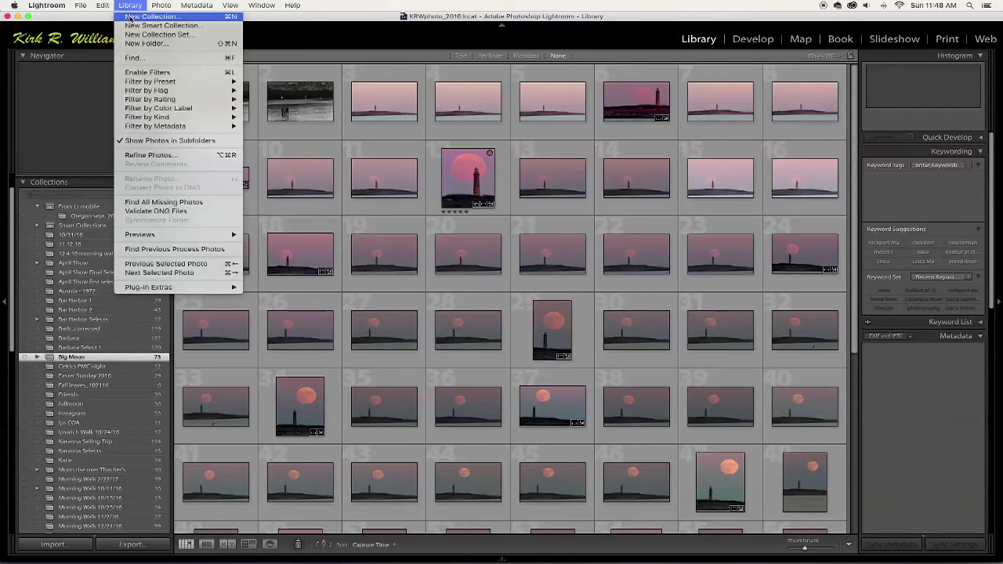
pyautogui.click(127, 6)
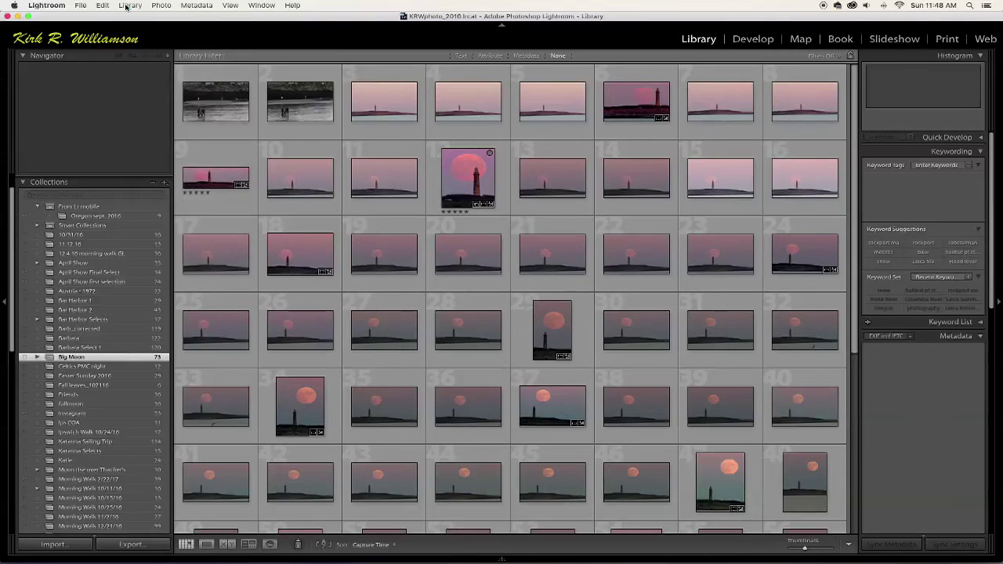
pyautogui.click(302, 415)
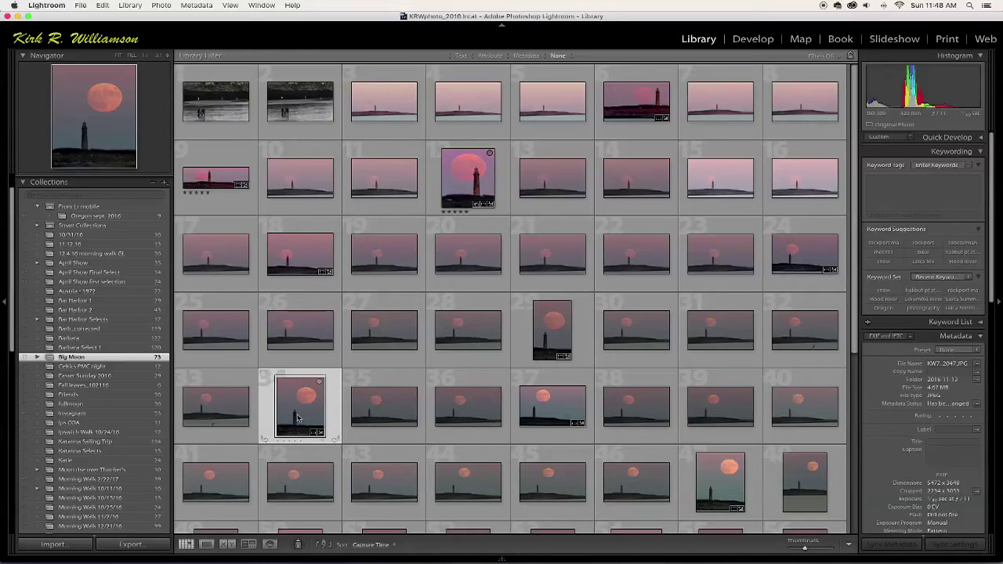
# Open thumbnail 46's tall moon-and-lighthouse photo full size in Loupe view
pyautogui.click(730, 484)
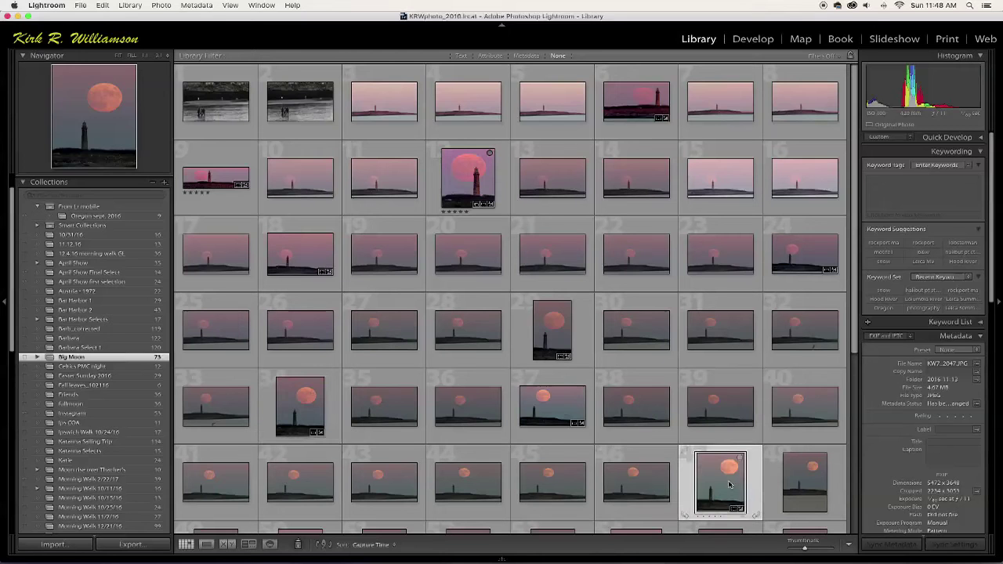
pyautogui.doubleClick(729, 484)
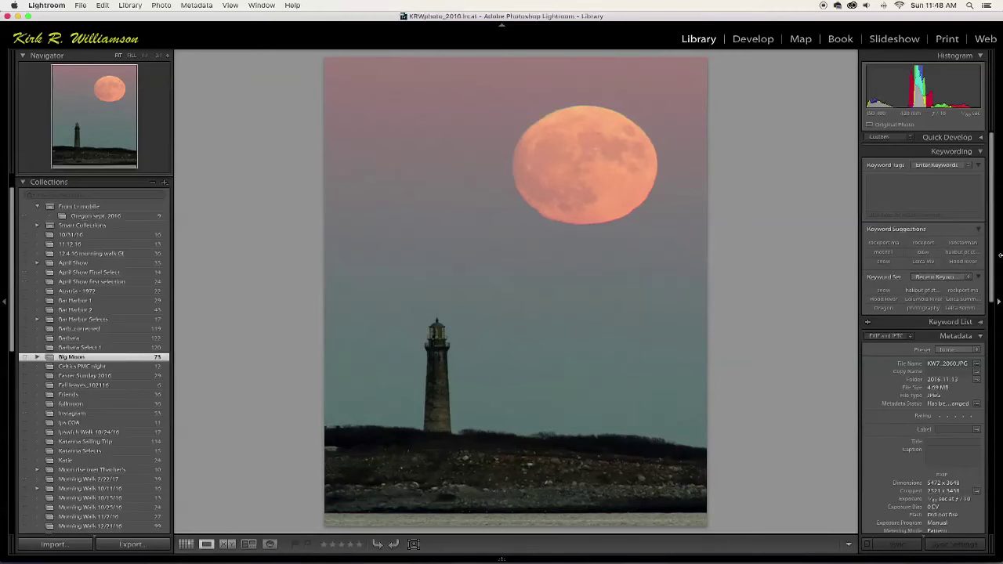
pyautogui.moveTo(993, 253); pyautogui.dragTo(992, 313)
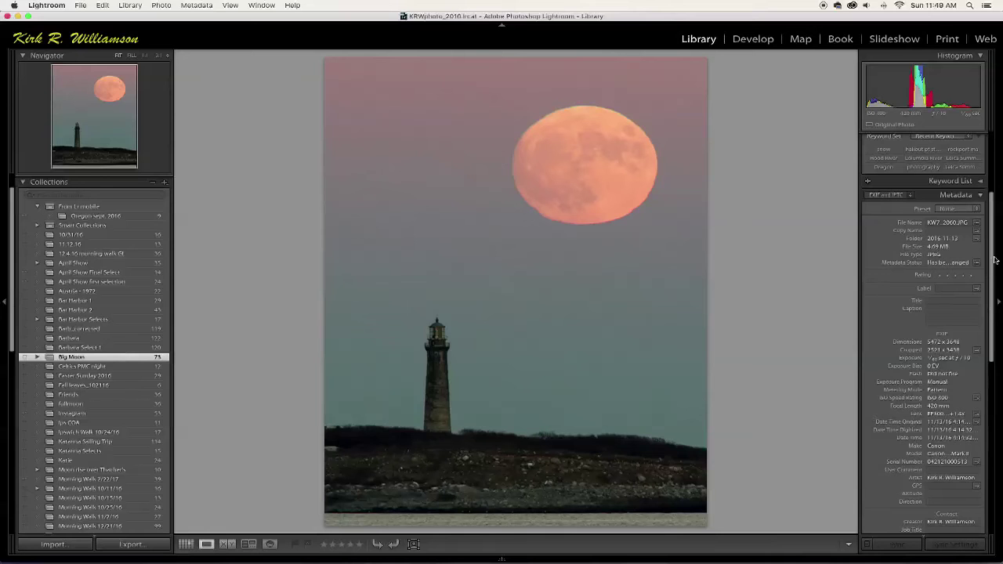
pyautogui.scroll(5, 886, 186)
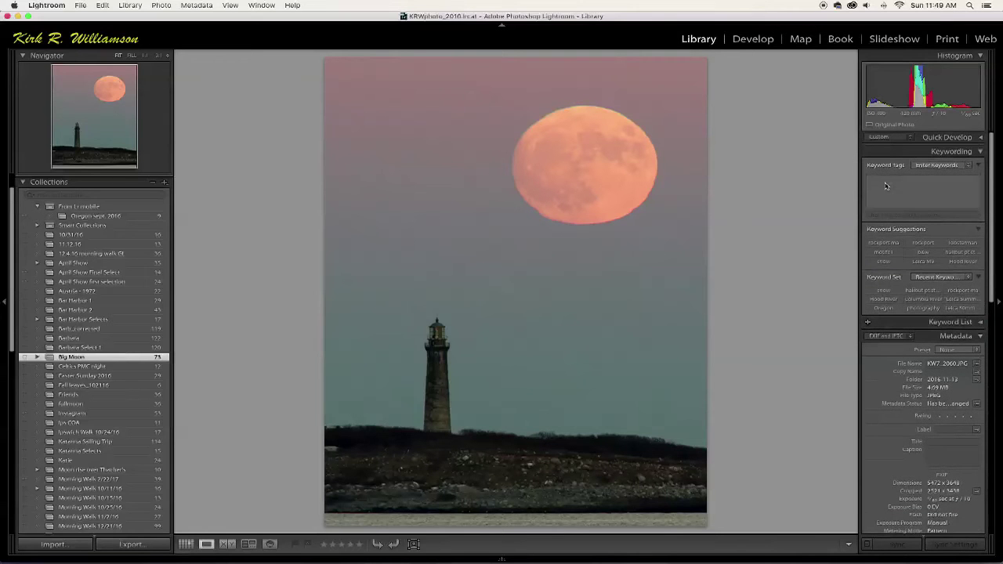
# Collapse the Quick Develop, Keywording and Metadata panels on the right
pyautogui.click(979, 138)
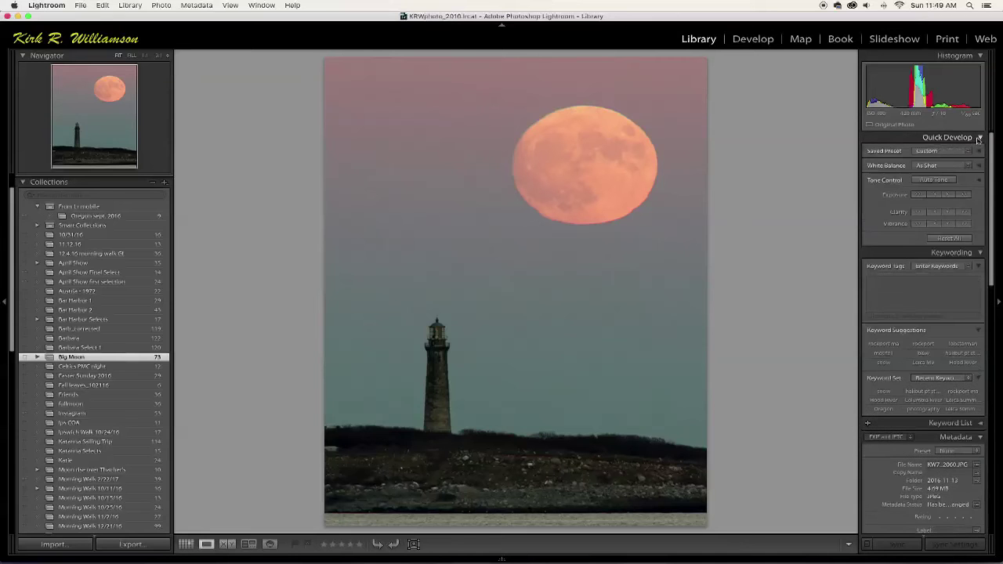
pyautogui.click(979, 139)
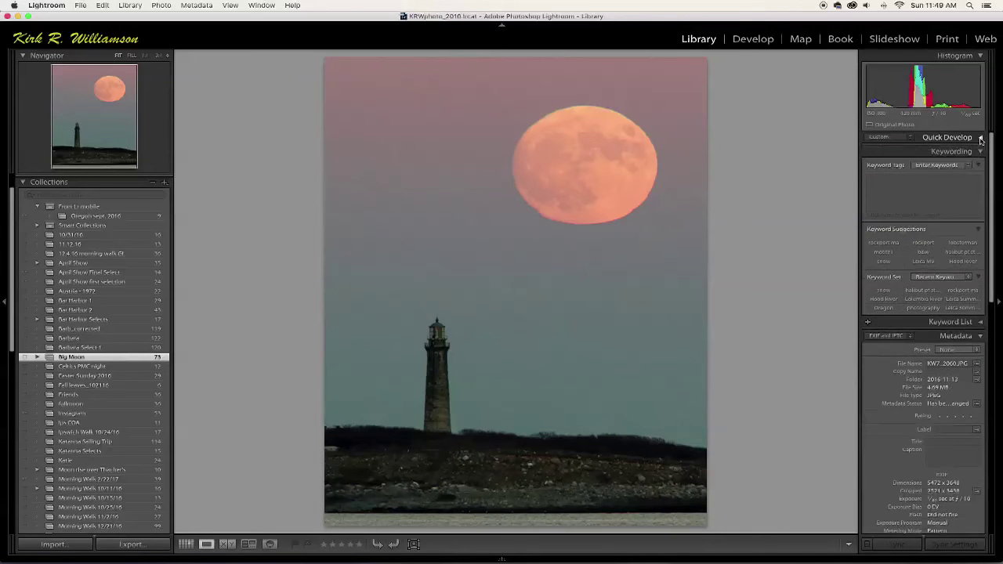
pyautogui.click(982, 153)
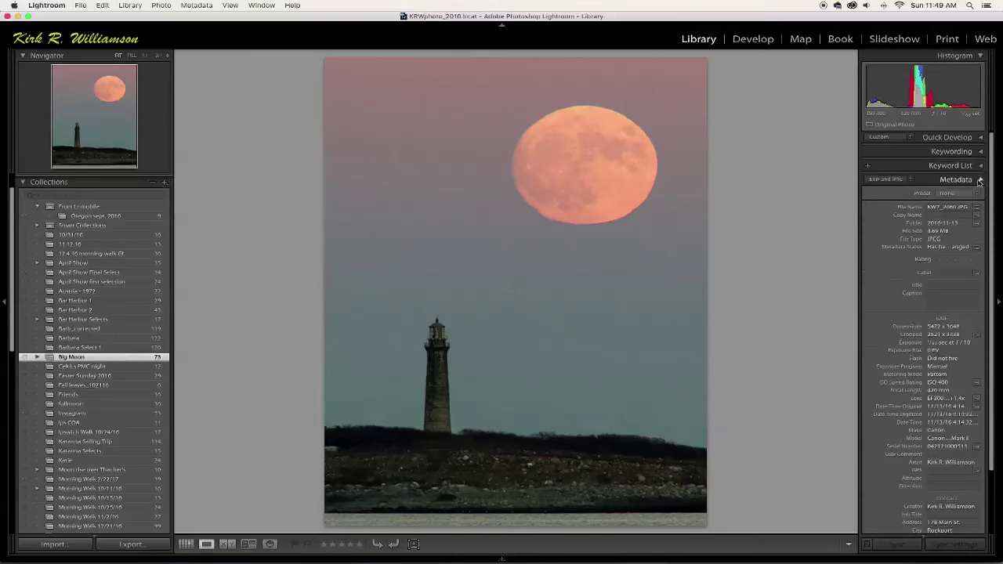
pyautogui.click(979, 181)
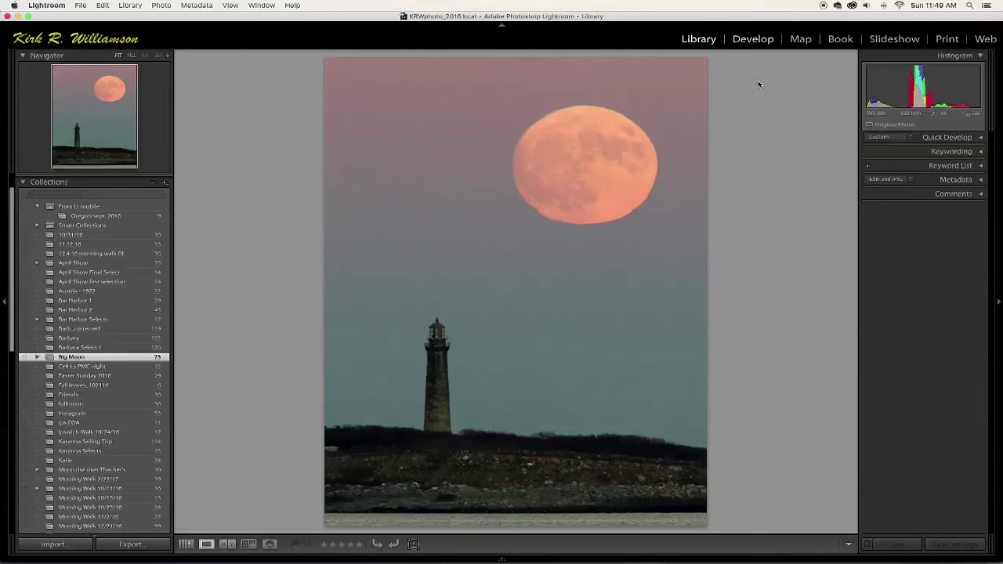
pyautogui.press('d')
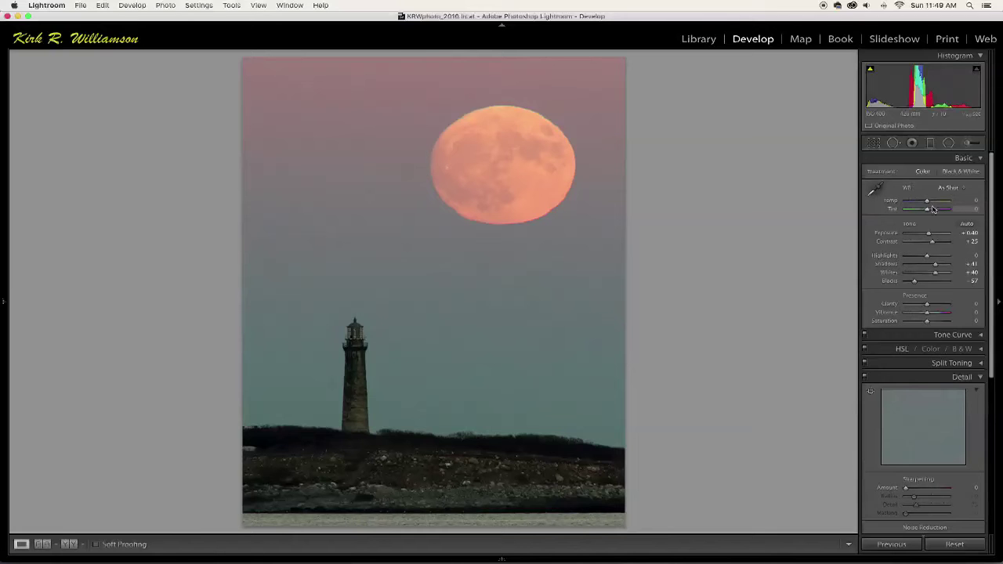
# Lower the Temp slider for a bluer sky and nudge Exposure to +0.15
pyautogui.click(932, 201)
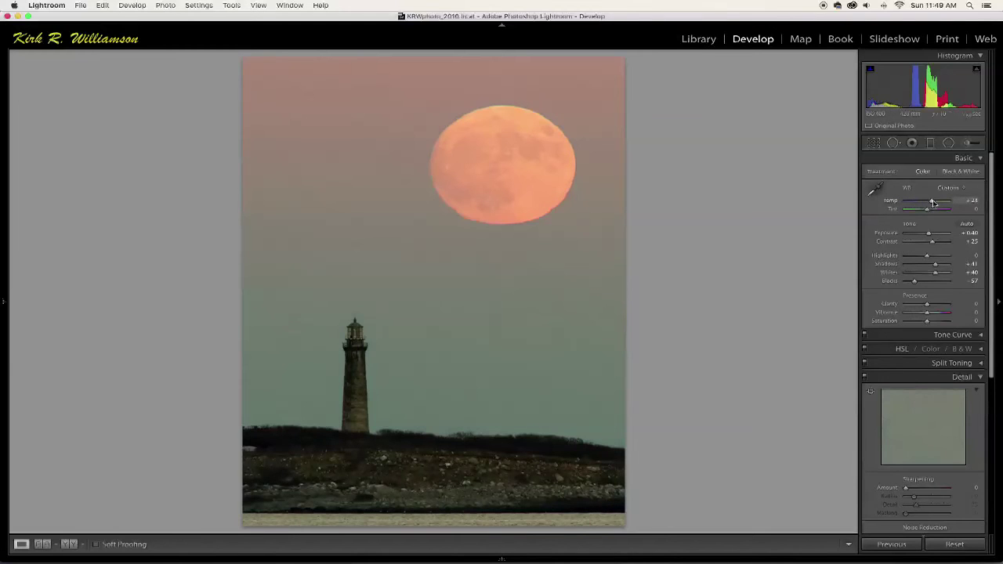
pyautogui.moveTo(932, 202); pyautogui.dragTo(926, 203)
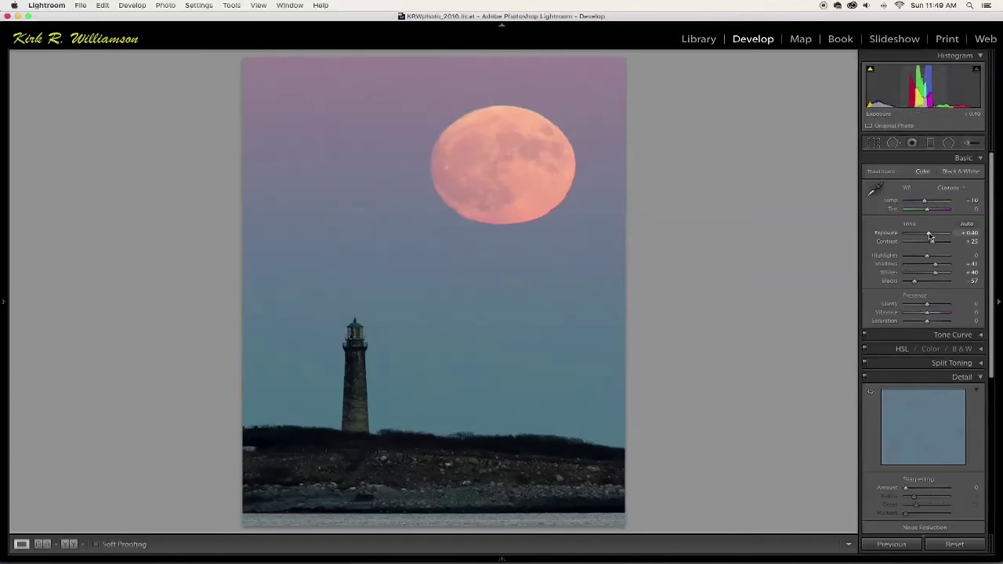
pyautogui.moveTo(929, 236); pyautogui.dragTo(932, 244)
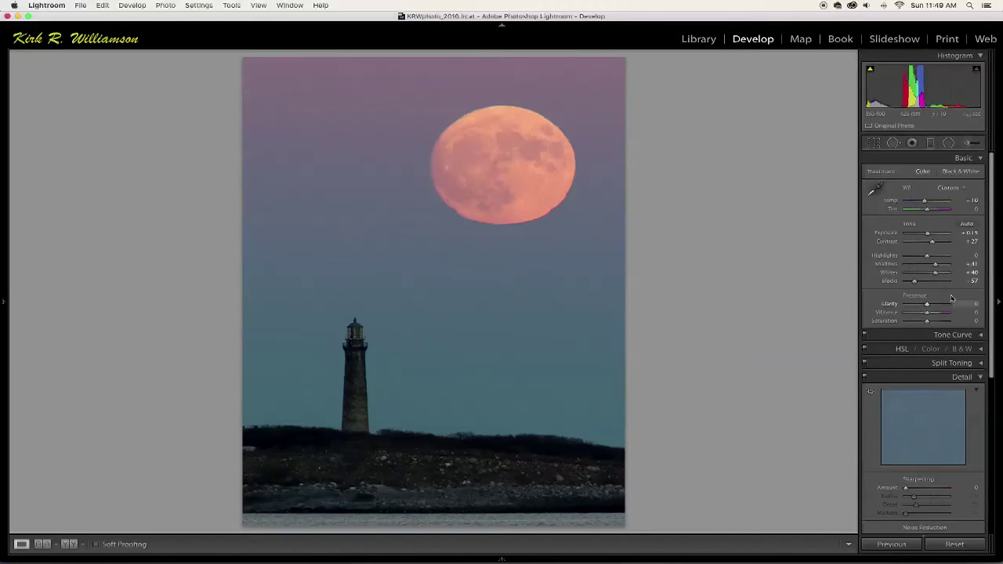
pyautogui.scroll(-1, 952, 200)
pyautogui.scroll(1, 960, 219)
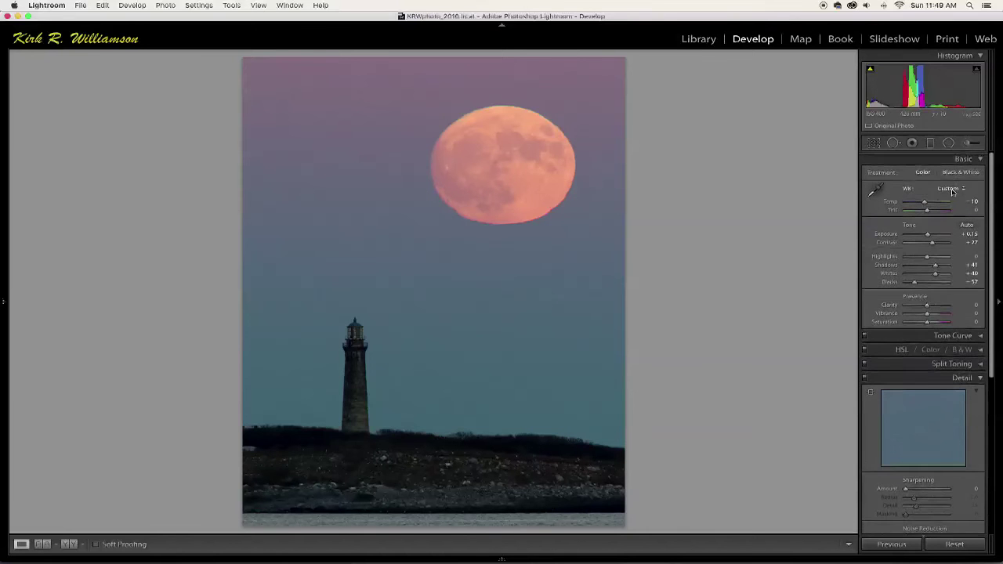
pyautogui.click(980, 336)
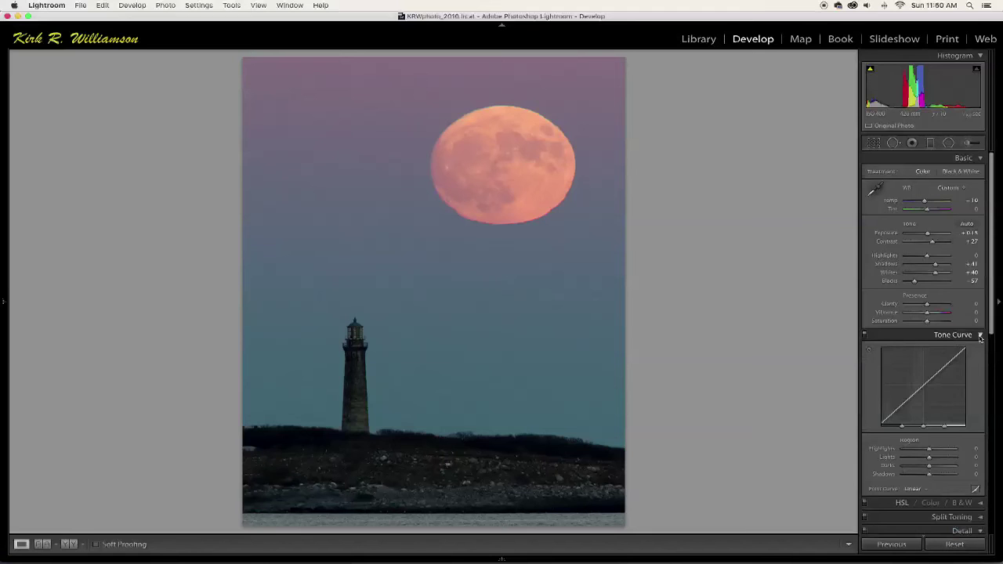
# Collapse Tone Curve, preview the photo in black and white, then keep it in Color
pyautogui.click(980, 335)
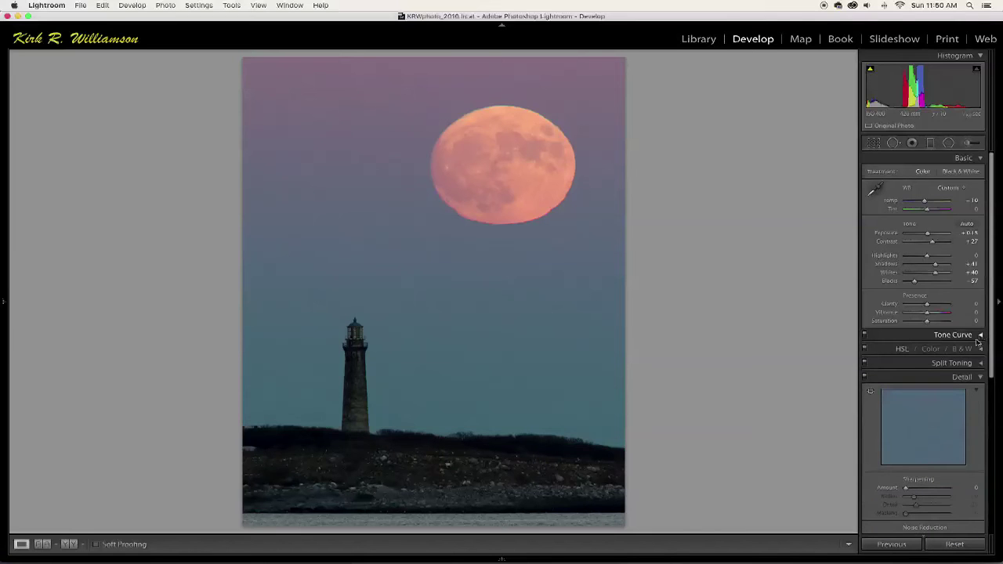
pyautogui.click(962, 349)
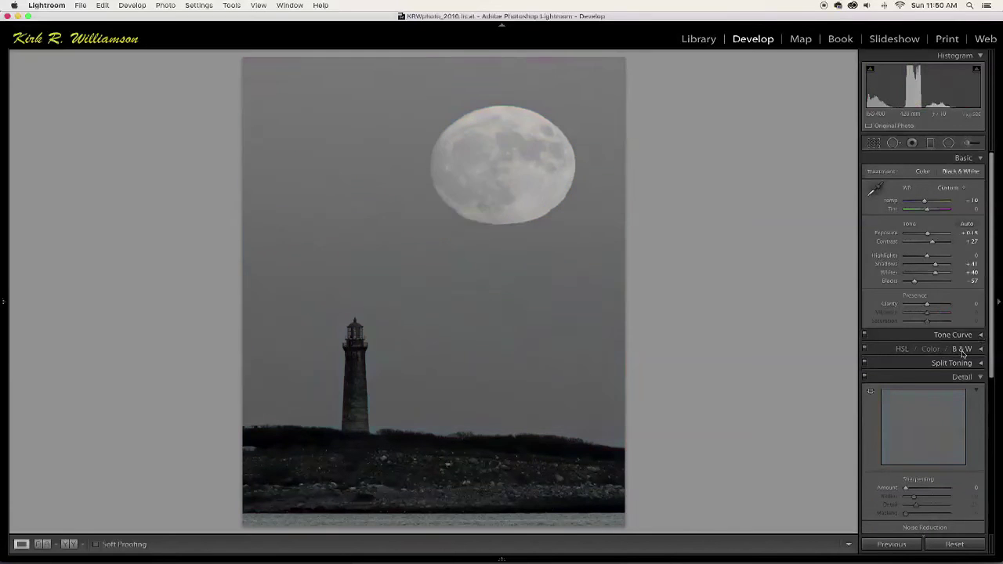
pyautogui.click(931, 350)
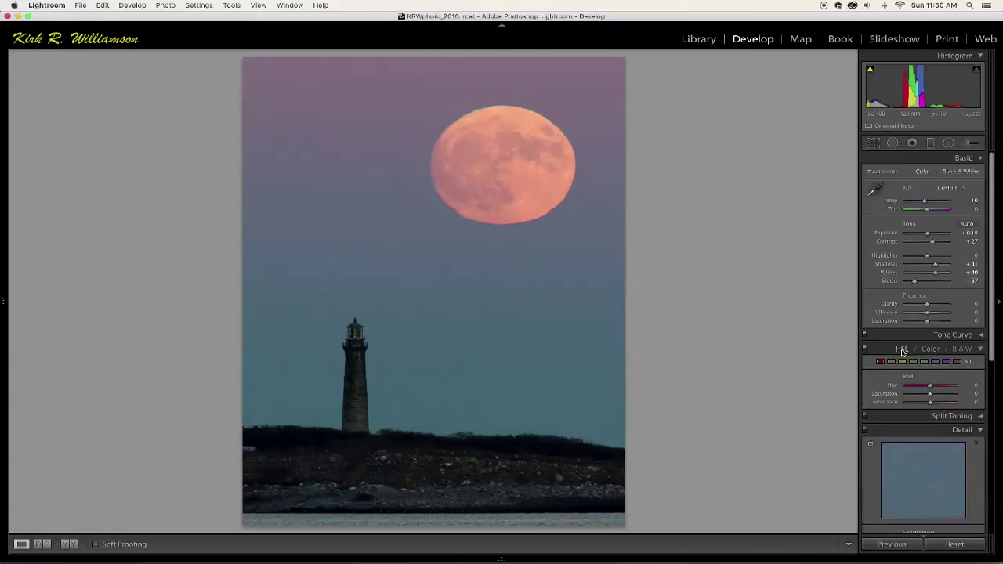
pyautogui.click(902, 351)
pyautogui.click(931, 349)
# Fold the HSL panel, peek at Split Toning, and scroll down to the Detail panel
pyautogui.click(980, 349)
pyautogui.click(980, 363)
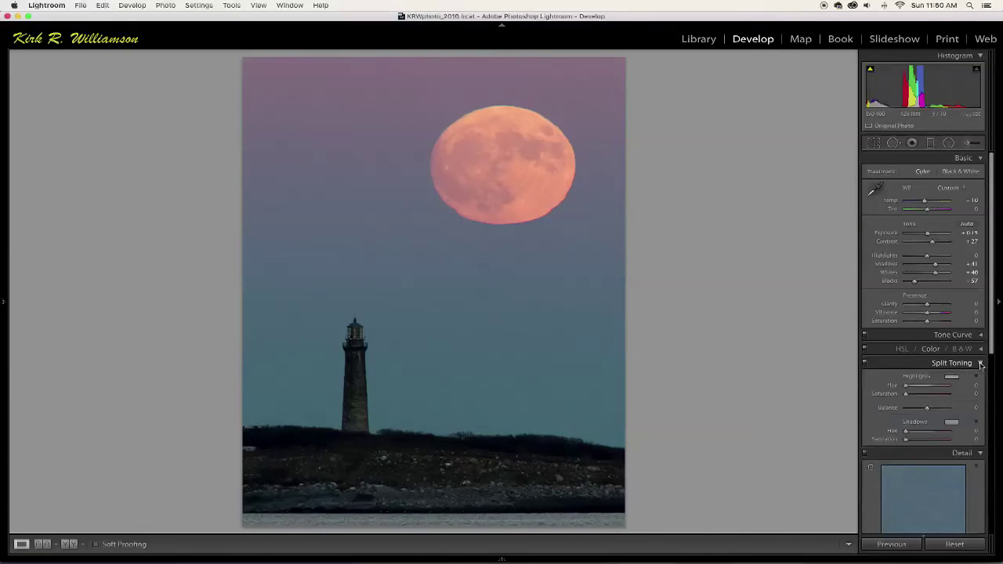
pyautogui.click(980, 363)
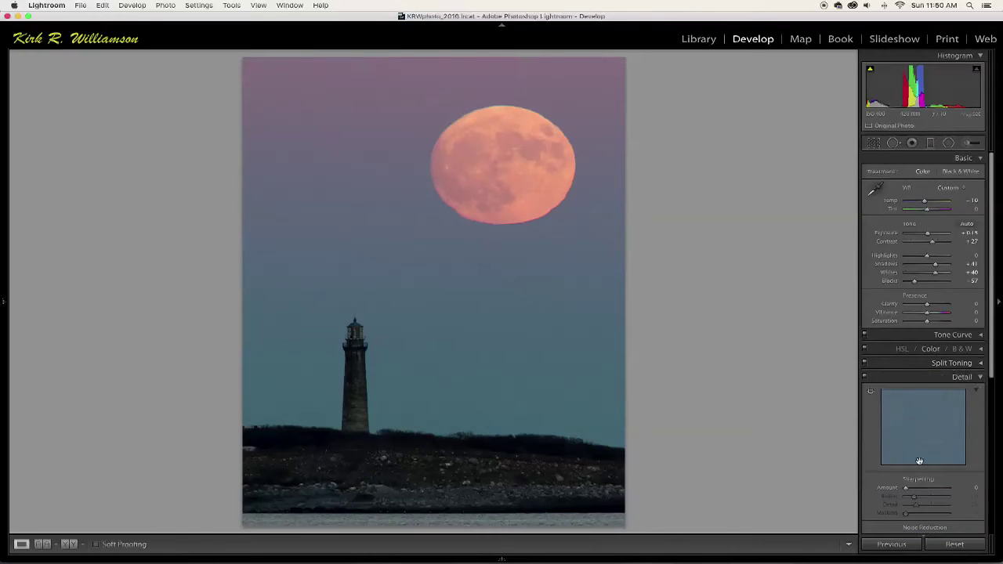
pyautogui.scroll(-5, 991, 407)
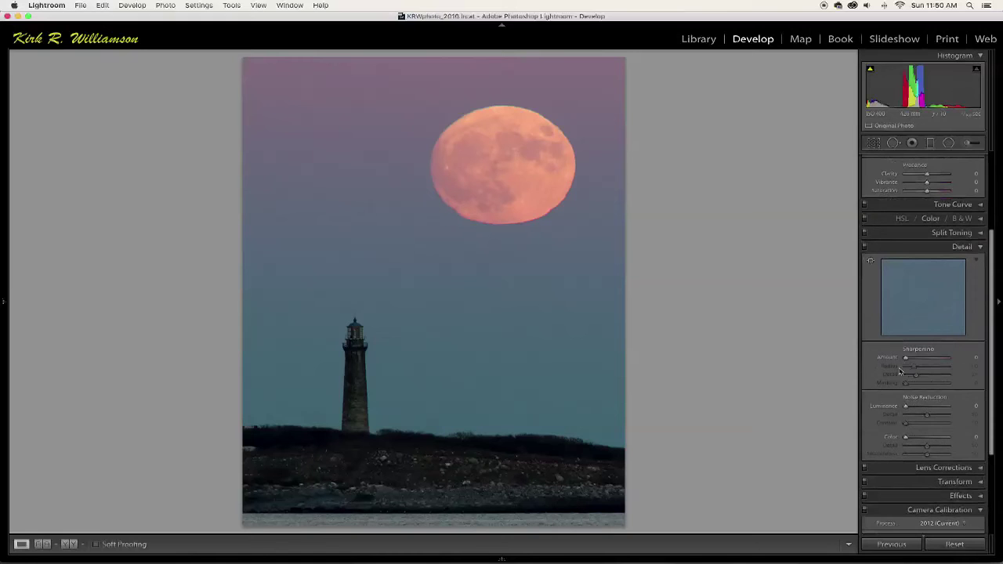
# Add a small amount of sharpening and reposition the detail preview on the sky
pyautogui.moveTo(906, 359); pyautogui.dragTo(905, 360)
pyautogui.click(917, 295)
pyautogui.moveTo(917, 296); pyautogui.dragTo(915, 298)
# In Lens Corrections, try profile corrections and the Make list, leaving profile corrections off
pyautogui.click(980, 468)
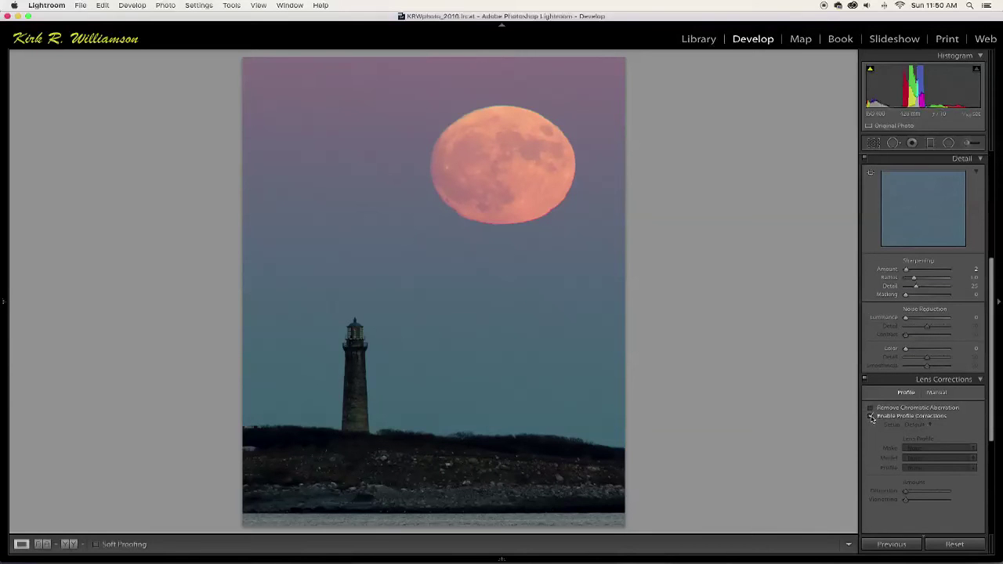
pyautogui.click(871, 416)
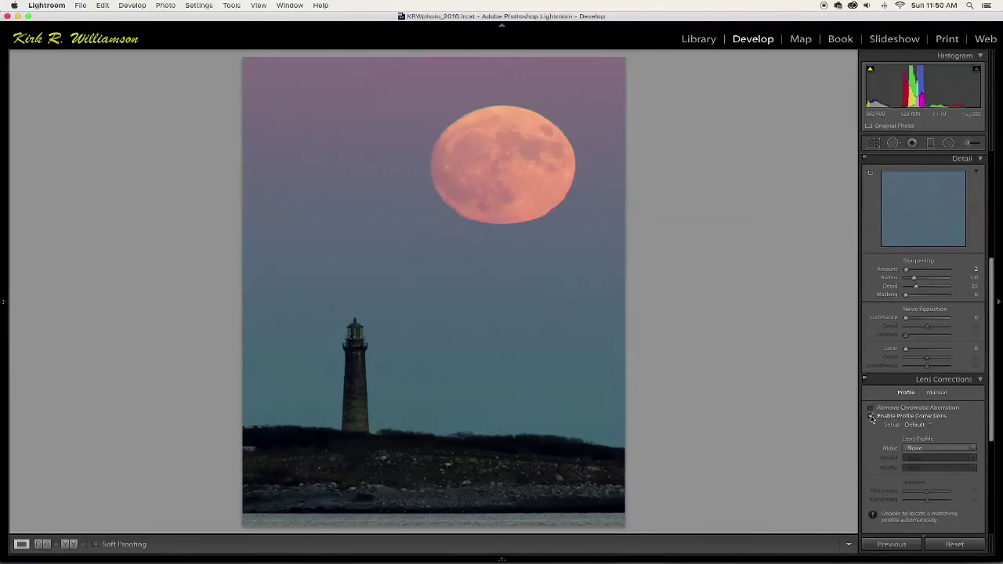
pyautogui.click(975, 448)
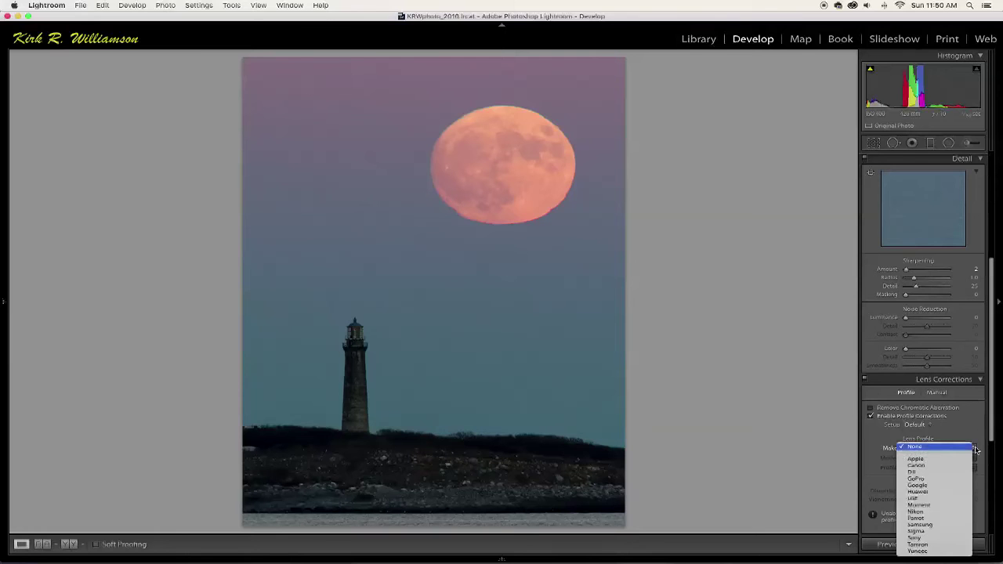
pyautogui.click(971, 447)
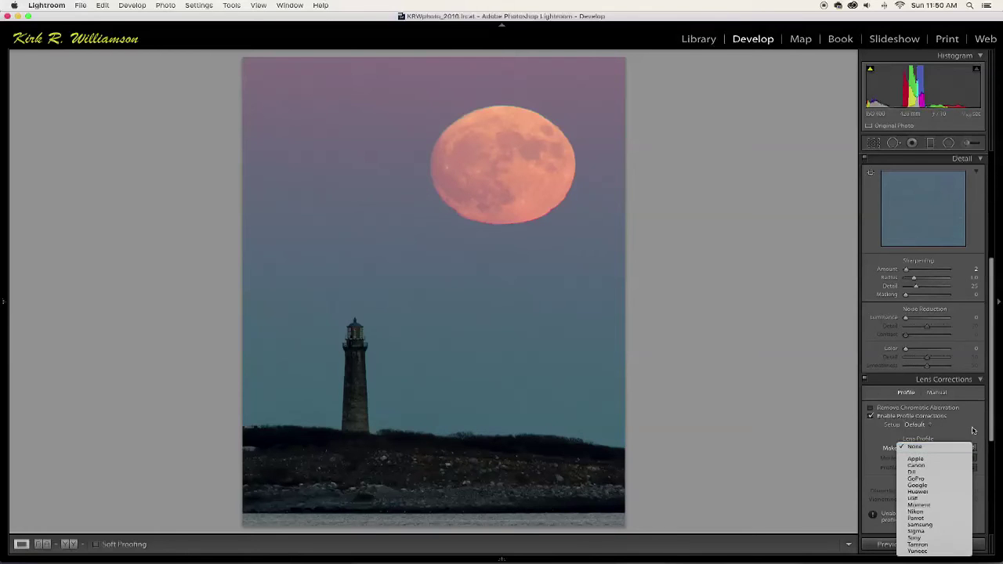
pyautogui.click(870, 416)
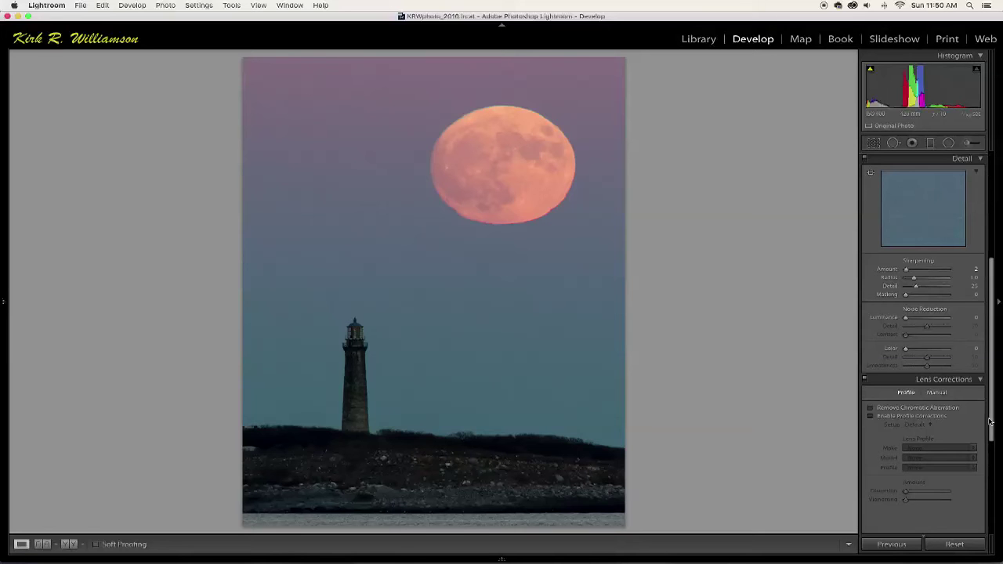
pyautogui.moveTo(993, 423); pyautogui.dragTo(996, 514)
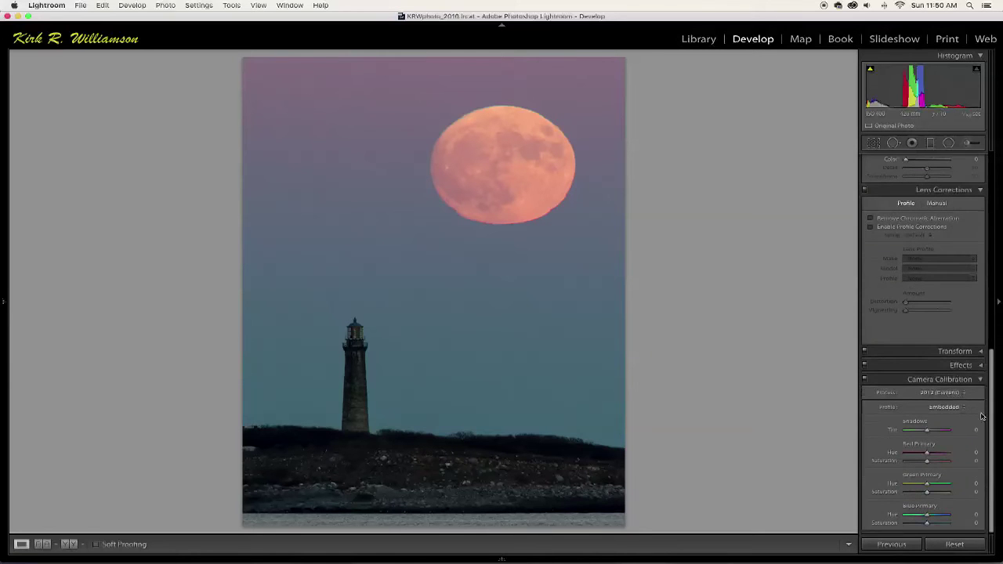
pyautogui.click(980, 366)
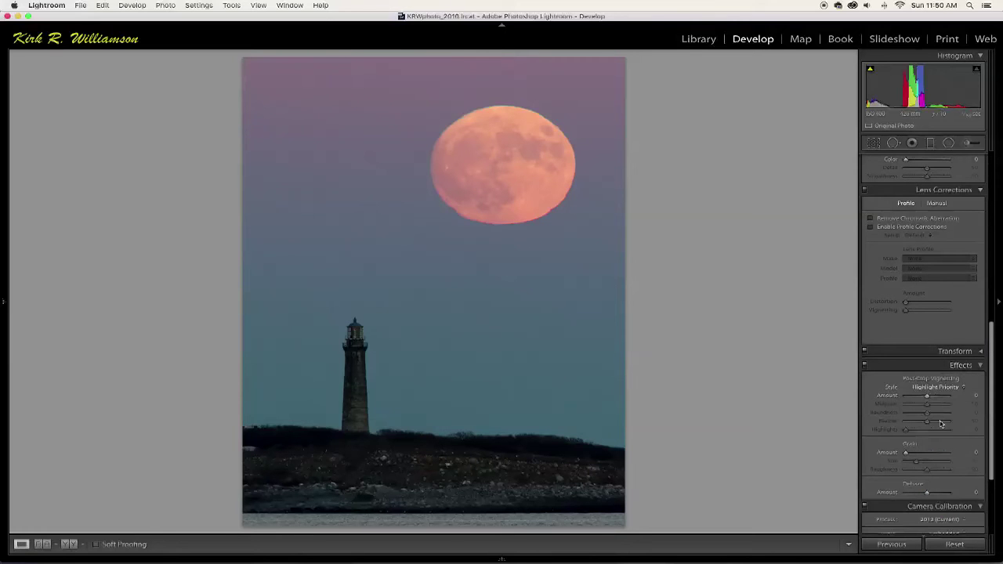
pyautogui.click(980, 365)
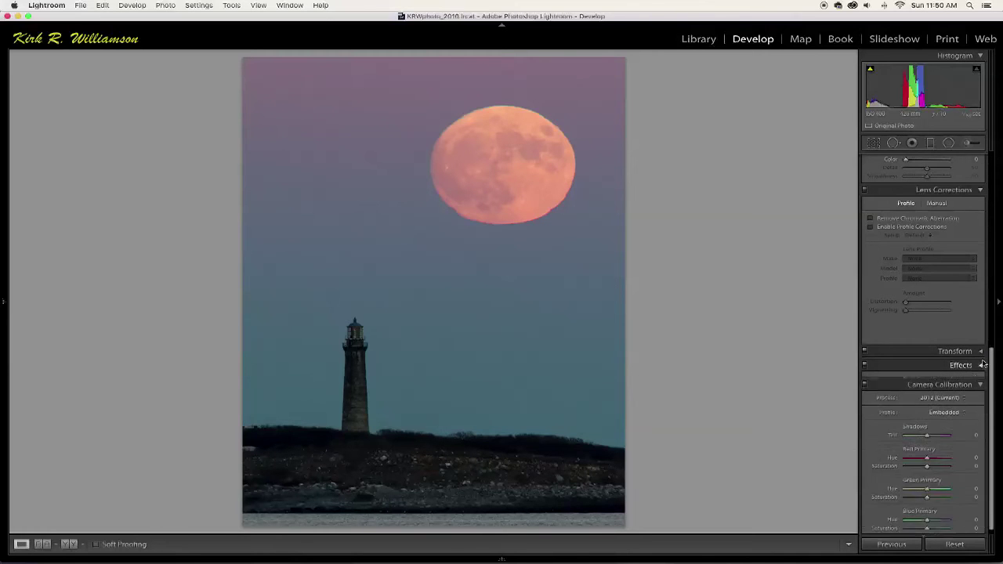
pyautogui.click(980, 352)
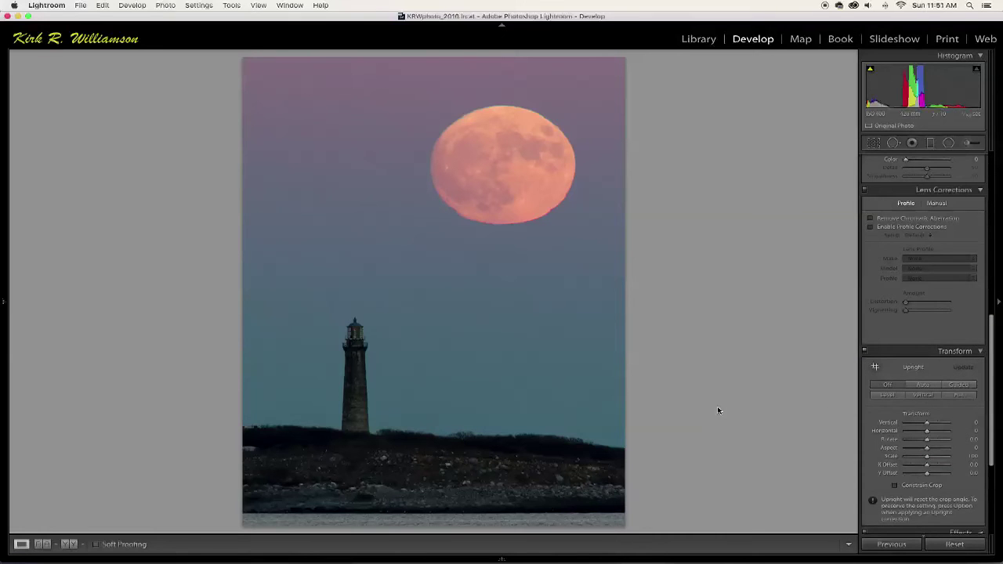
pyautogui.click(984, 352)
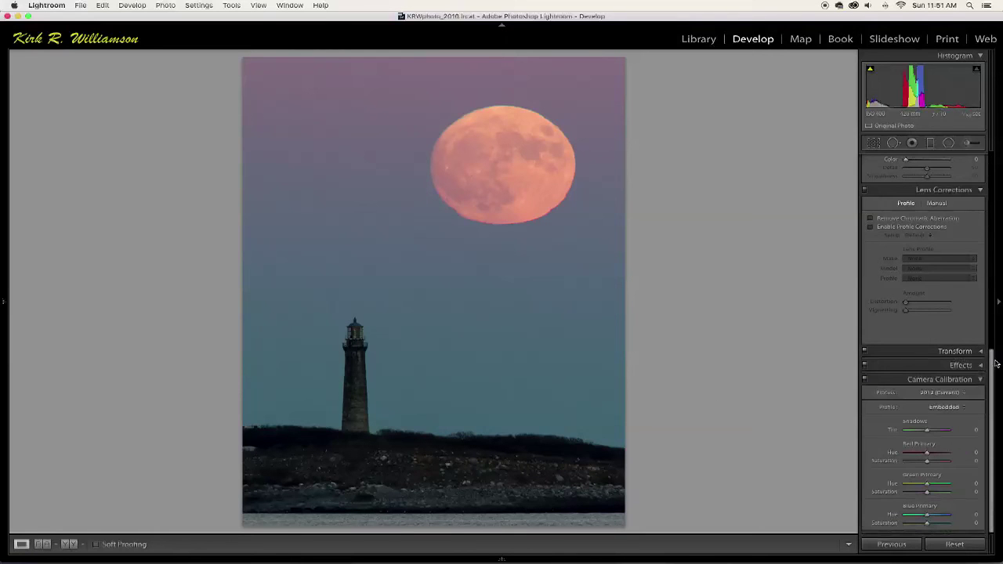
pyautogui.scroll(4, 991, 380)
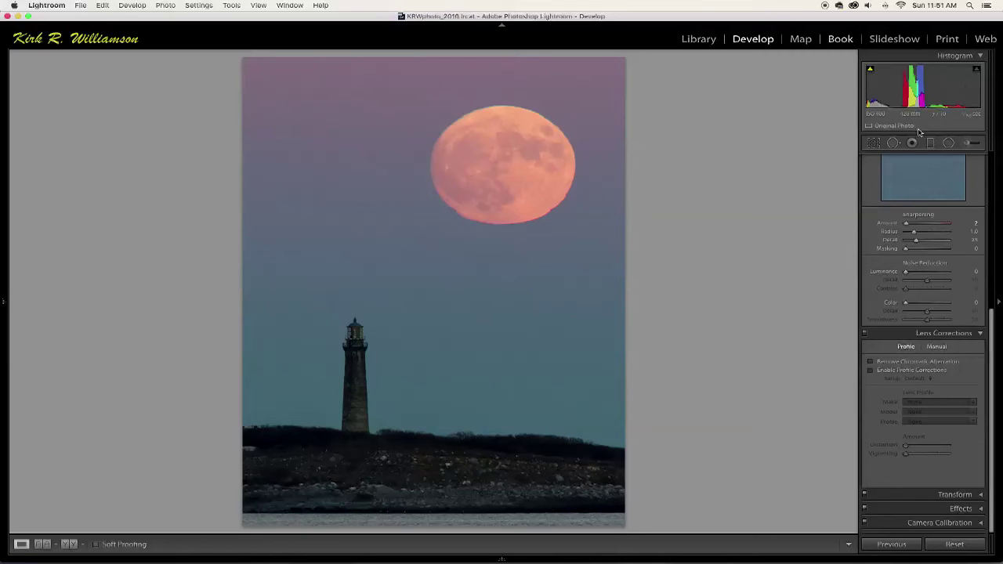
pyautogui.press('super+alt+4')
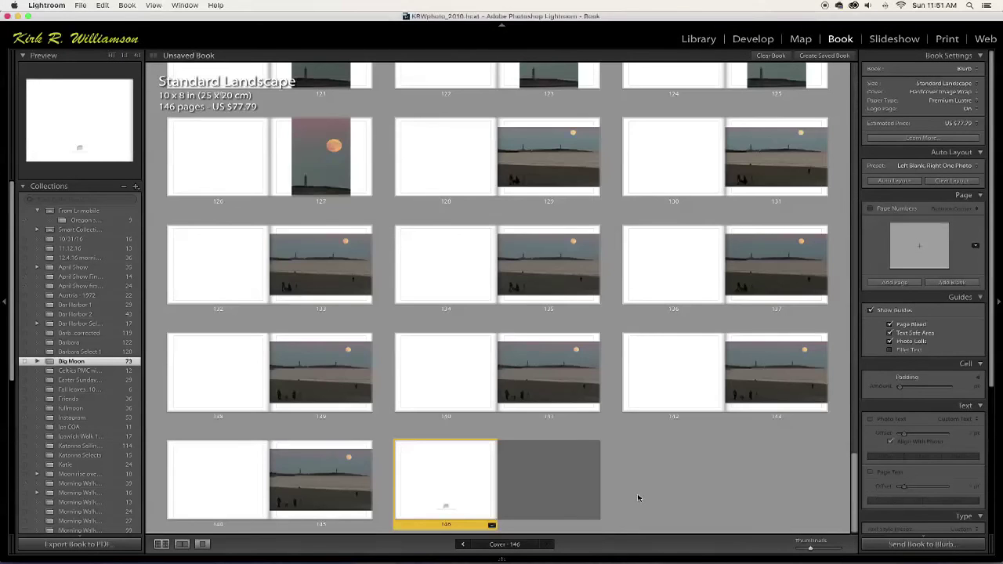
# Scroll up through the 146-page Big Moon book layout and keep Blurb as the book type
pyautogui.scroll(15, 639, 498)
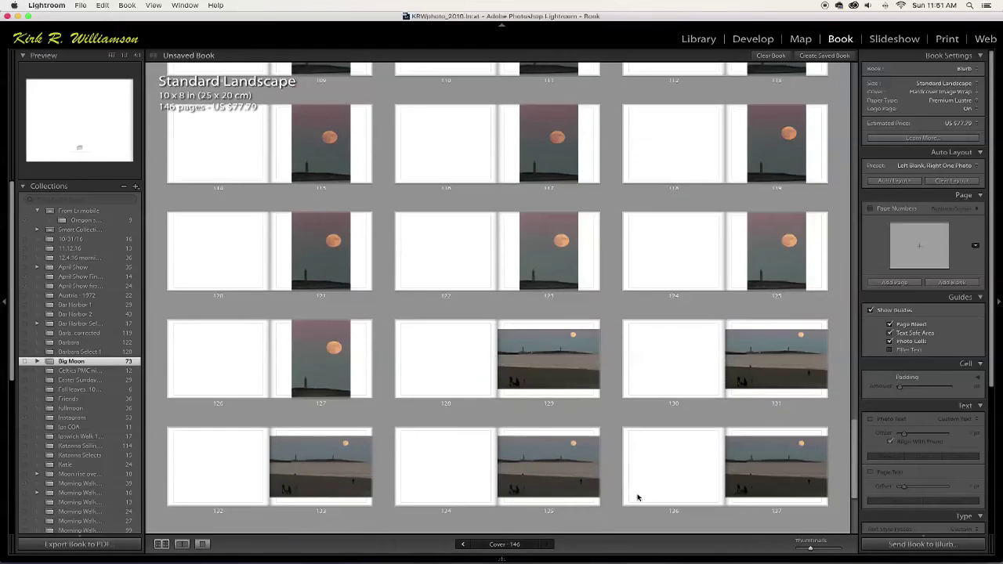
pyautogui.scroll(15, 639, 497)
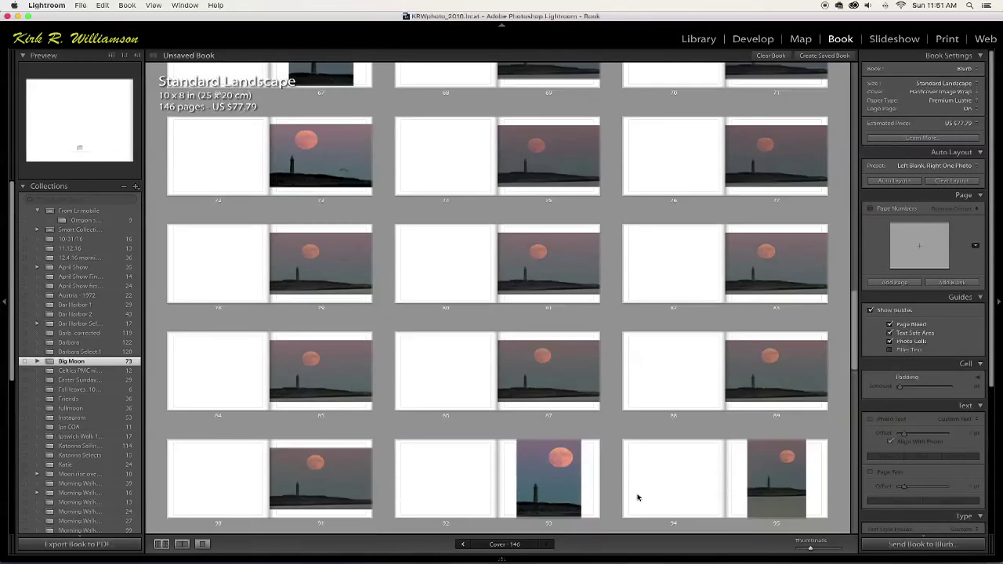
pyautogui.scroll(8, 638, 497)
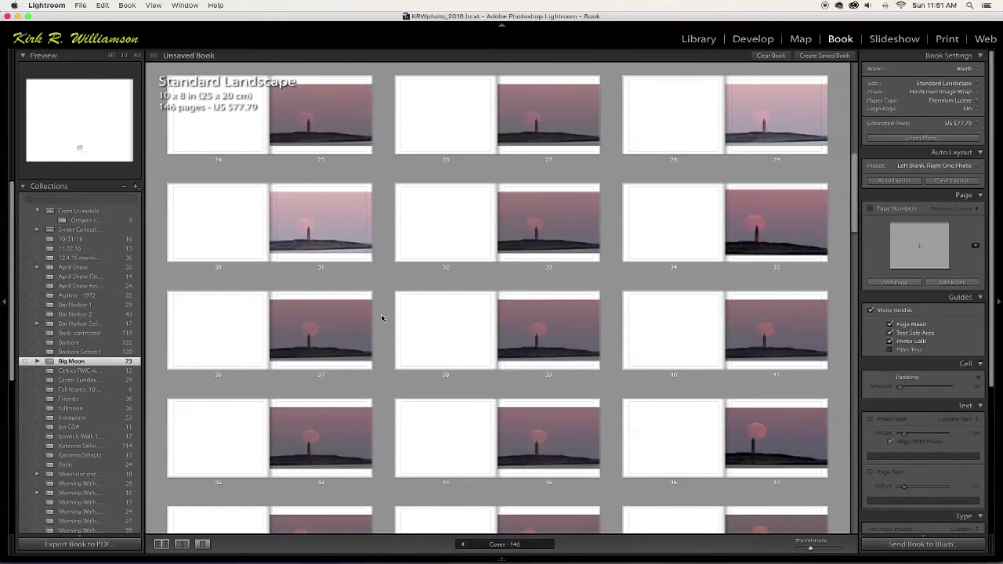
pyautogui.click(977, 72)
pyautogui.click(977, 71)
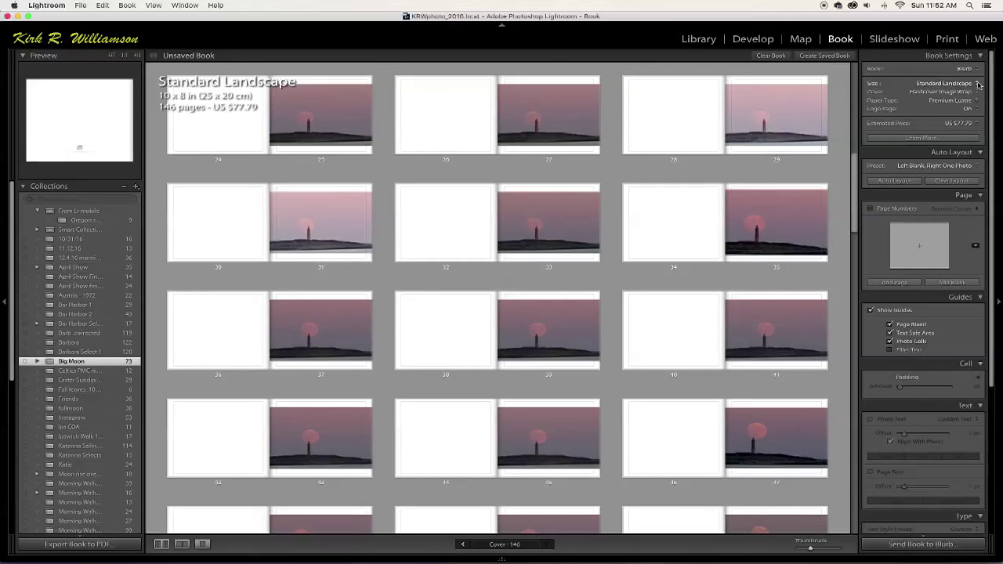
# Change the book size to Large Landscape (13 x 11 in) and relayout its pages
pyautogui.click(977, 83)
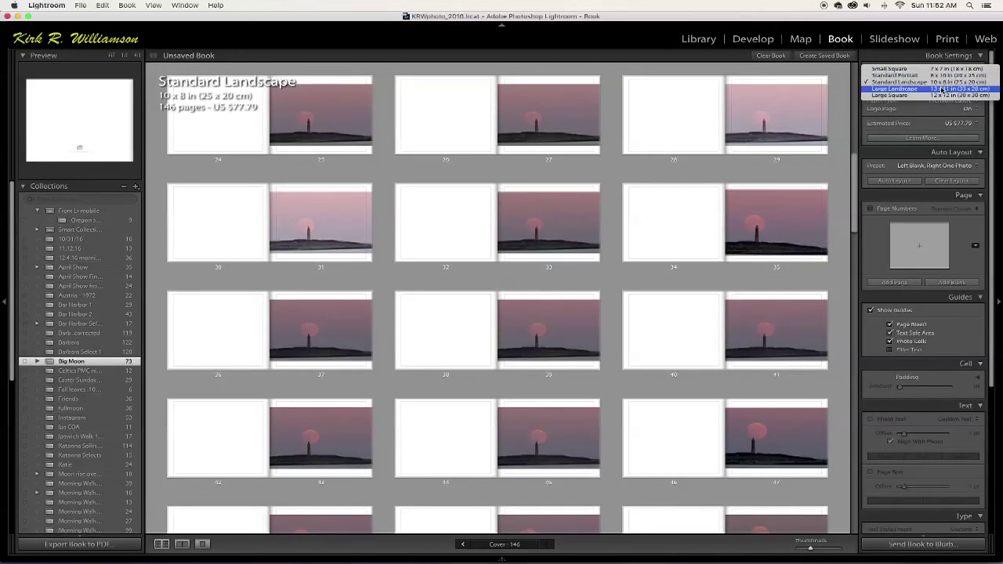
pyautogui.click(943, 90)
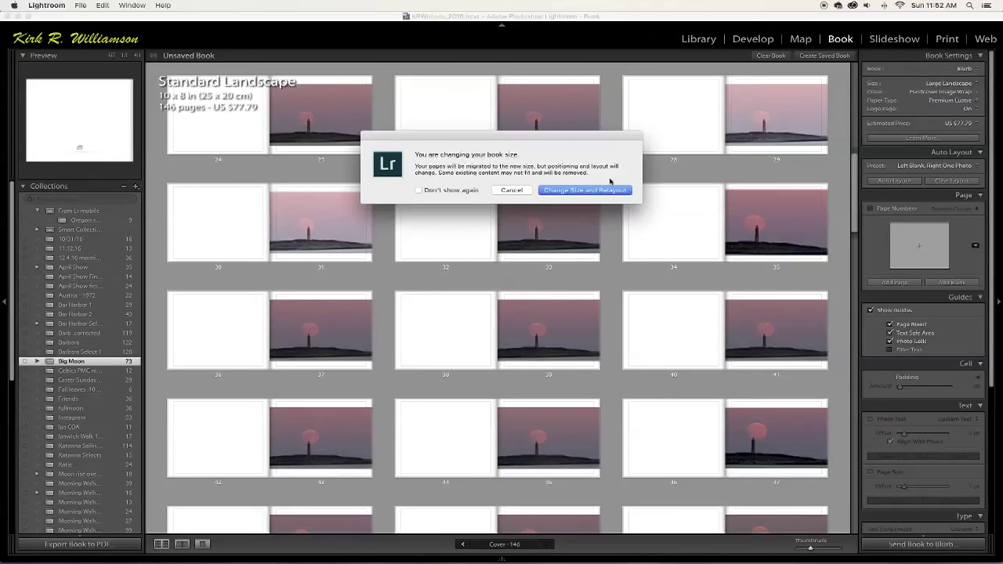
pyautogui.click(569, 191)
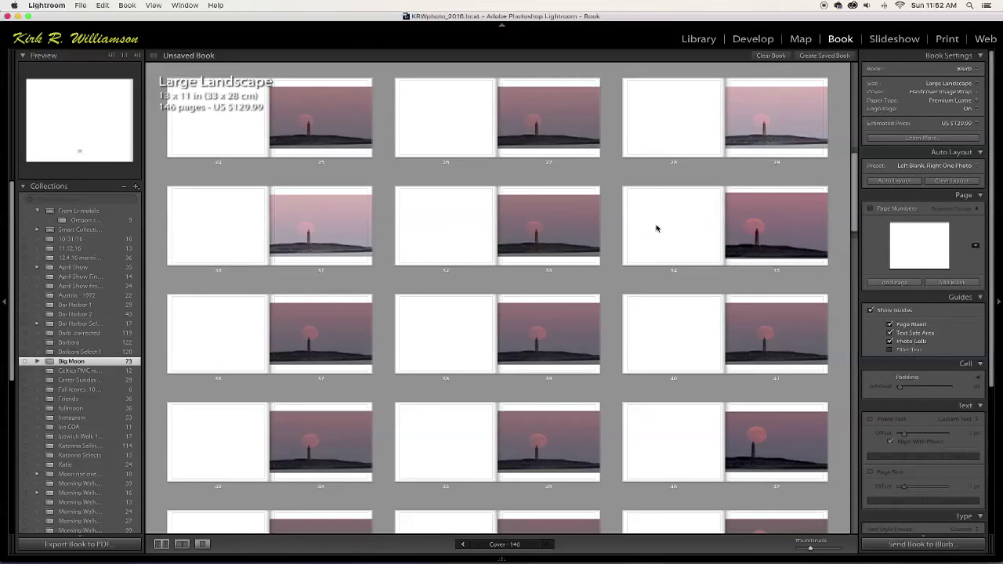
pyautogui.click(977, 167)
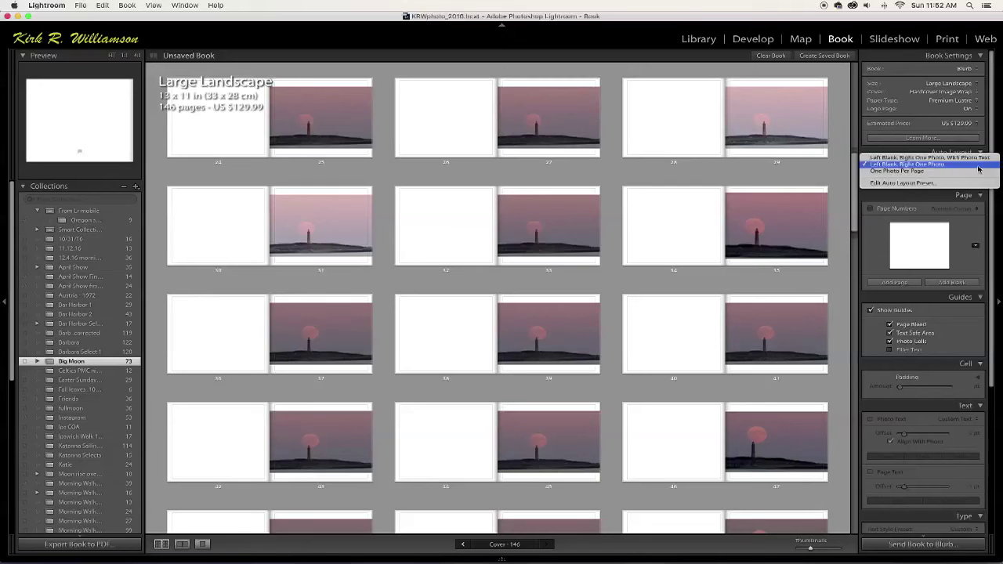
pyautogui.click(944, 200)
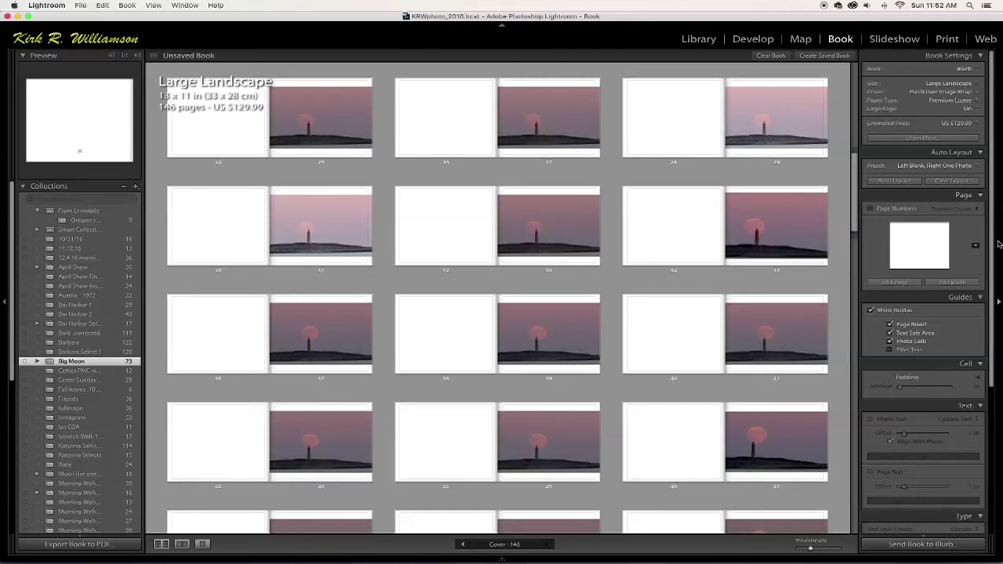
pyautogui.moveTo(997, 243); pyautogui.dragTo(995, 329)
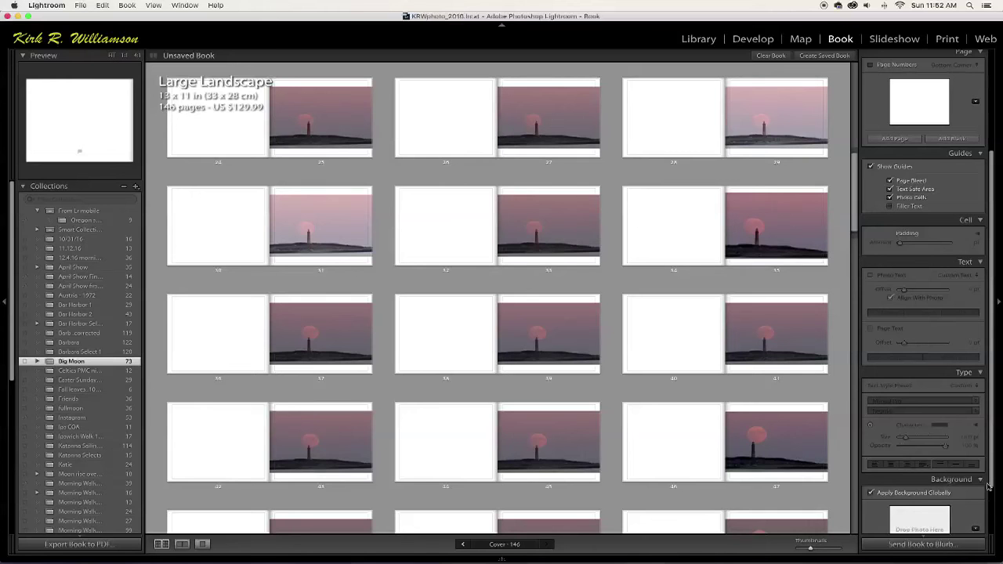
pyautogui.moveTo(995, 478); pyautogui.dragTo(991, 531)
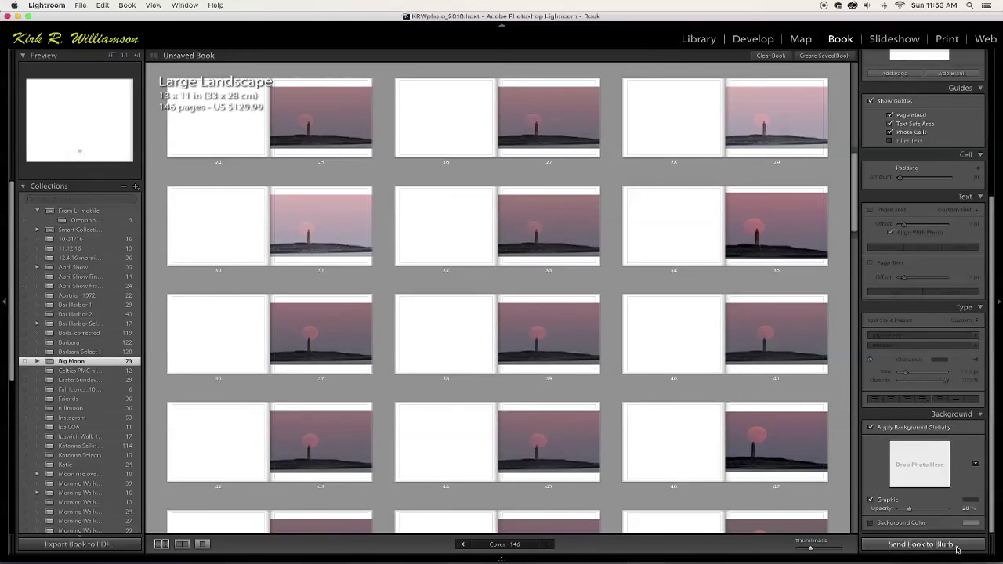
pyautogui.moveTo(956, 560)
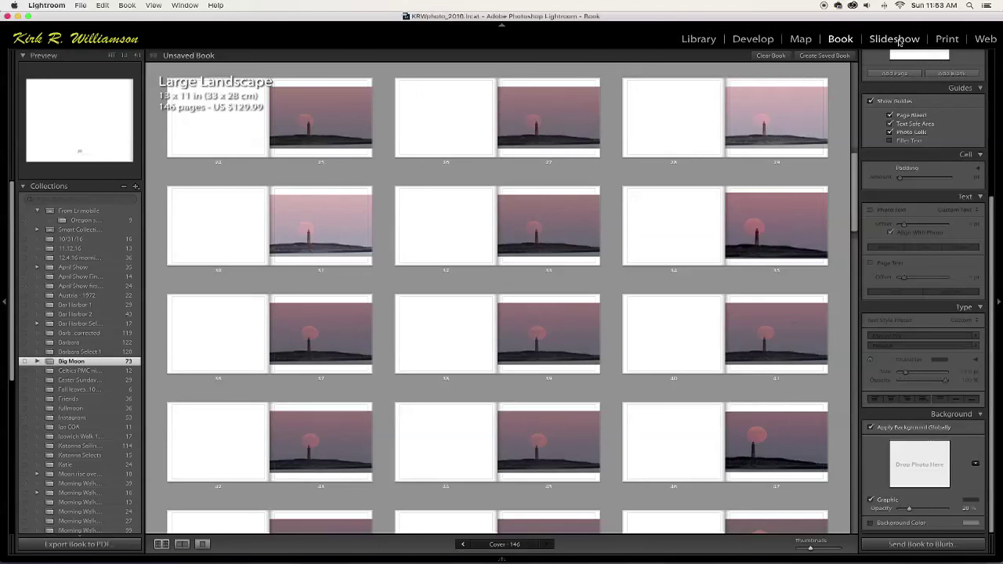
pyautogui.click(895, 39)
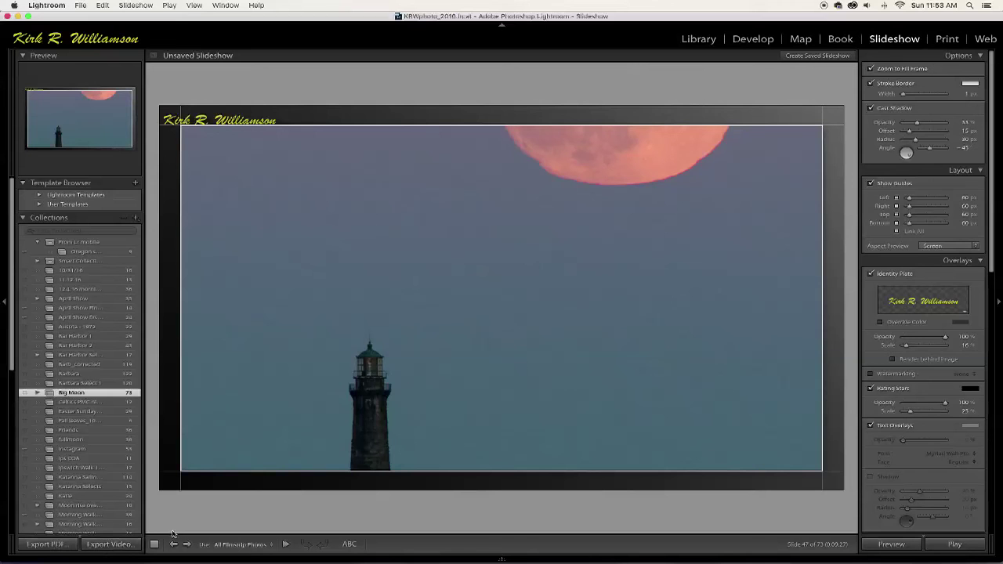
# Scroll through the Slideshow panels holding the Big Moon intro and ending title-screen settings
pyautogui.moveTo(893, 556)
pyautogui.scroll(-10, 997, 336)
# Switch to the Print module with Cmd+Alt+5 and drag the moon photo's print cell taller
pyautogui.scroll(-4, 1000, 423)
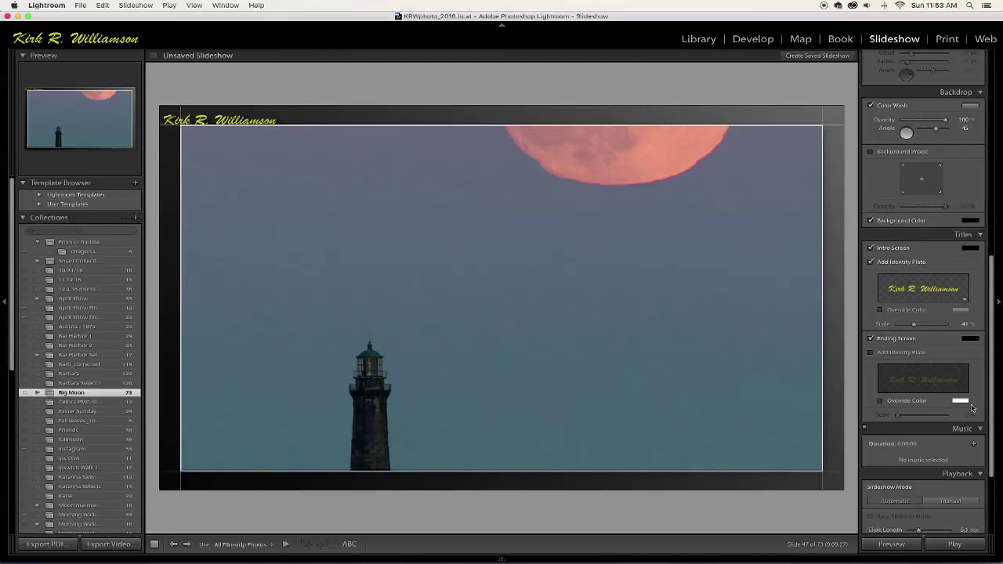
pyautogui.scroll(-4, 995, 396)
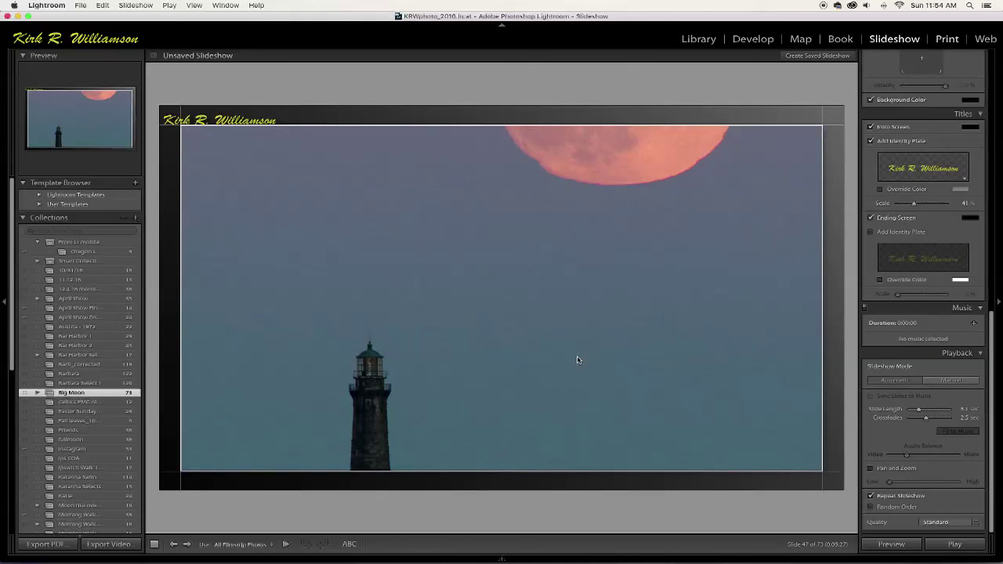
pyautogui.press('super+alt+5')
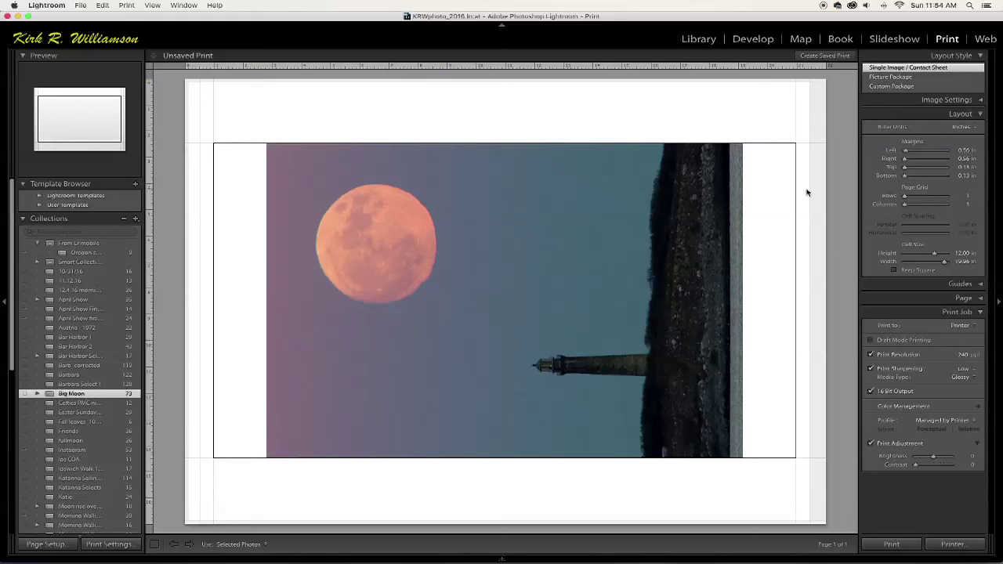
pyautogui.moveTo(933, 255); pyautogui.dragTo(943, 257)
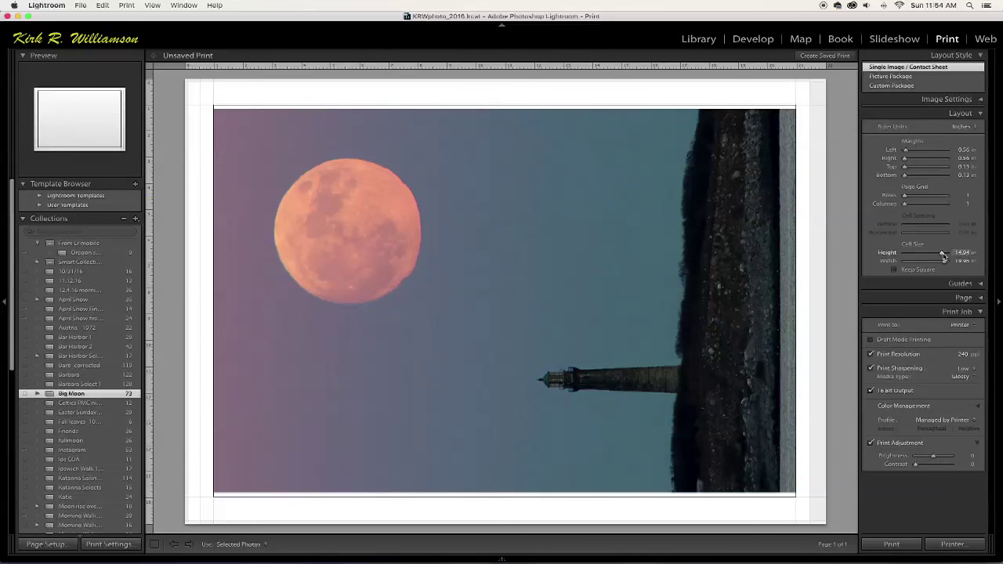
# Confirm US C 17 x 22 in paper in Page Setup, then place the upright lighthouse photo
pyautogui.click(44, 544)
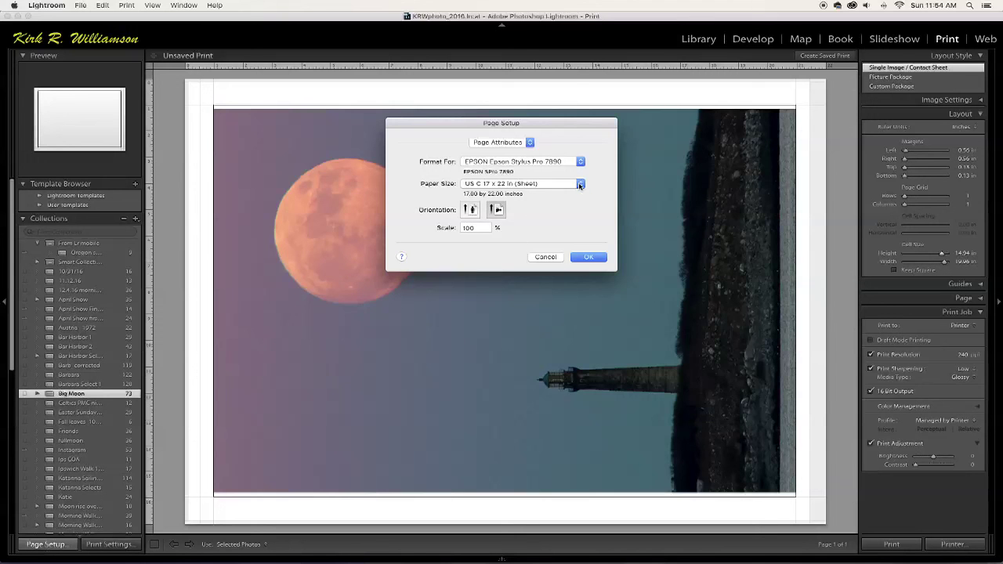
pyautogui.click(580, 183)
pyautogui.moveTo(580, 184)
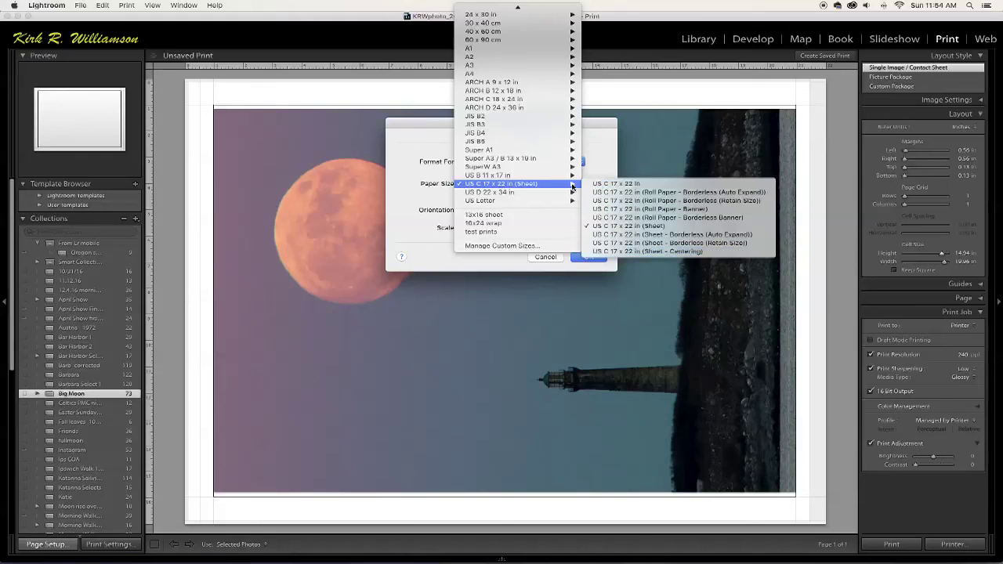
pyautogui.click(549, 262)
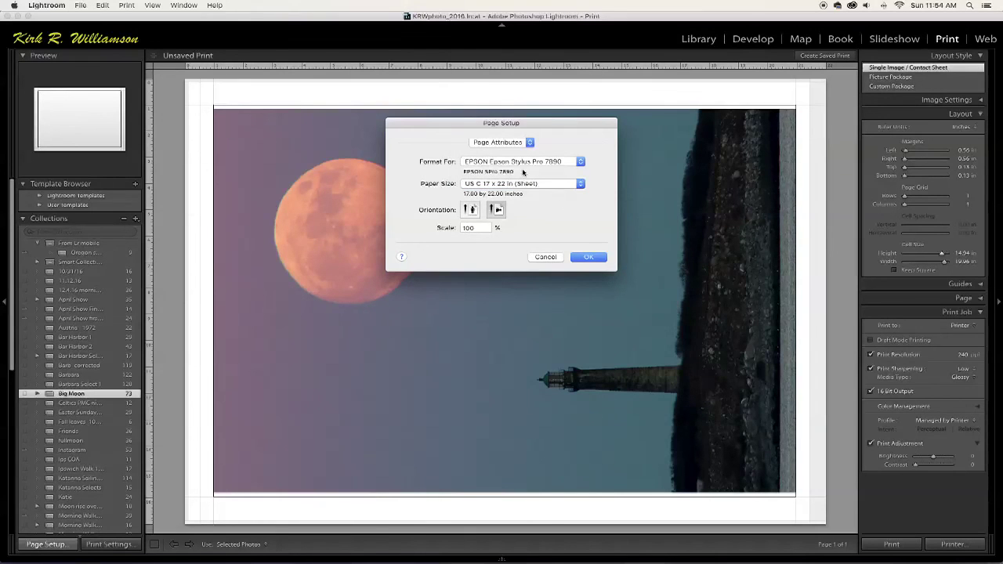
pyautogui.click(581, 260)
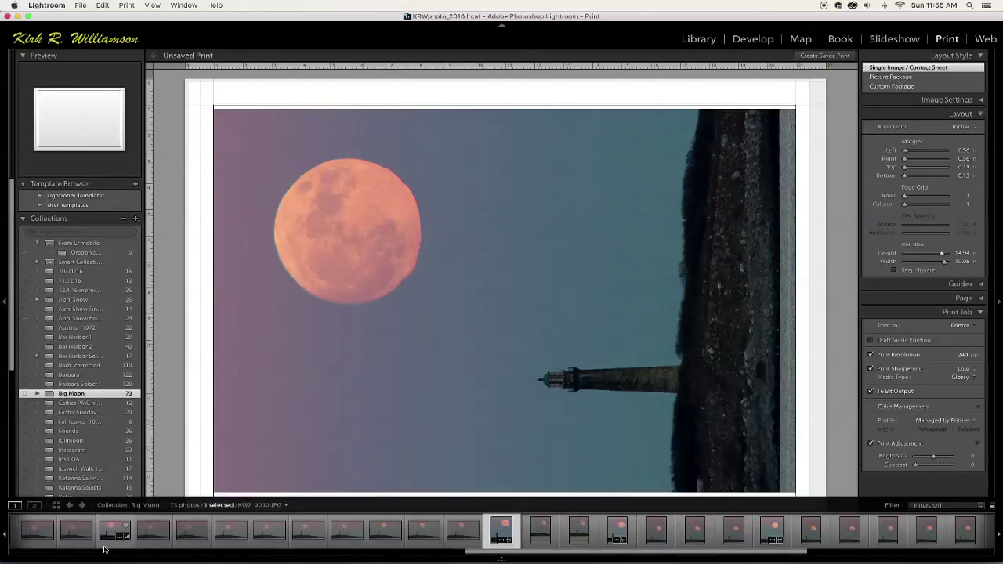
pyautogui.click(105, 541)
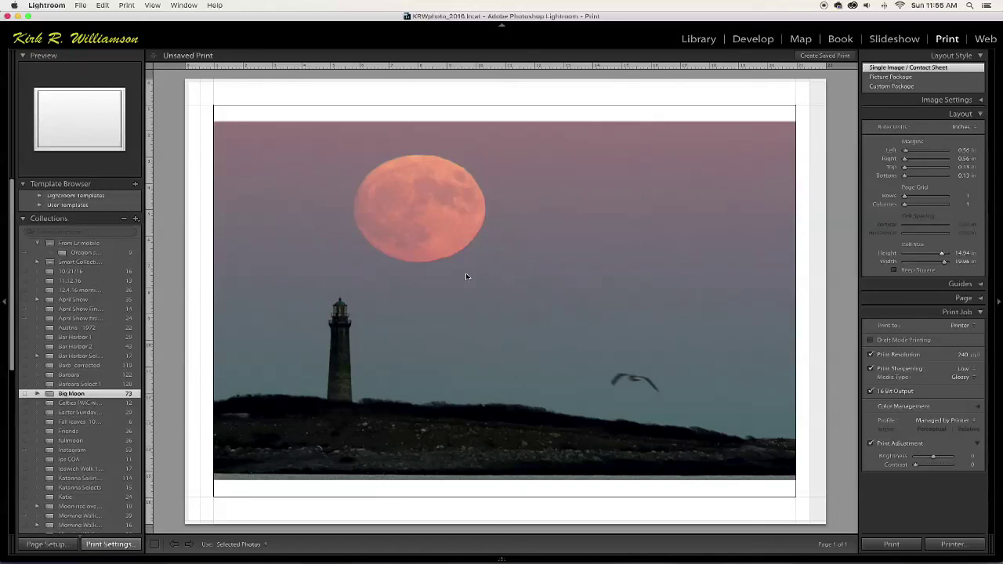
# Review the printer-specific paper and quality settings in Print Settings, then cancel without saving
pyautogui.press('super+p')
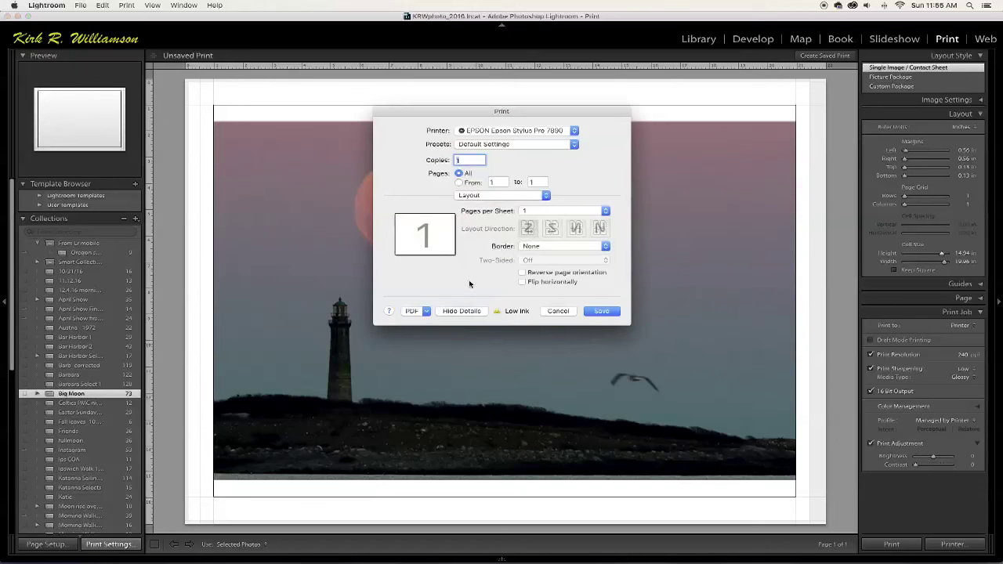
pyautogui.click(548, 197)
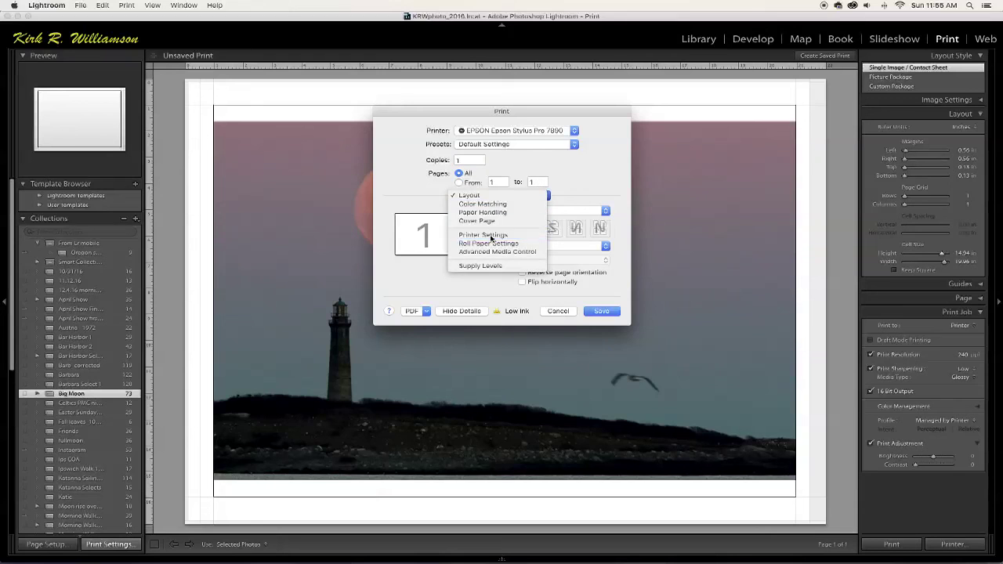
pyautogui.click(489, 236)
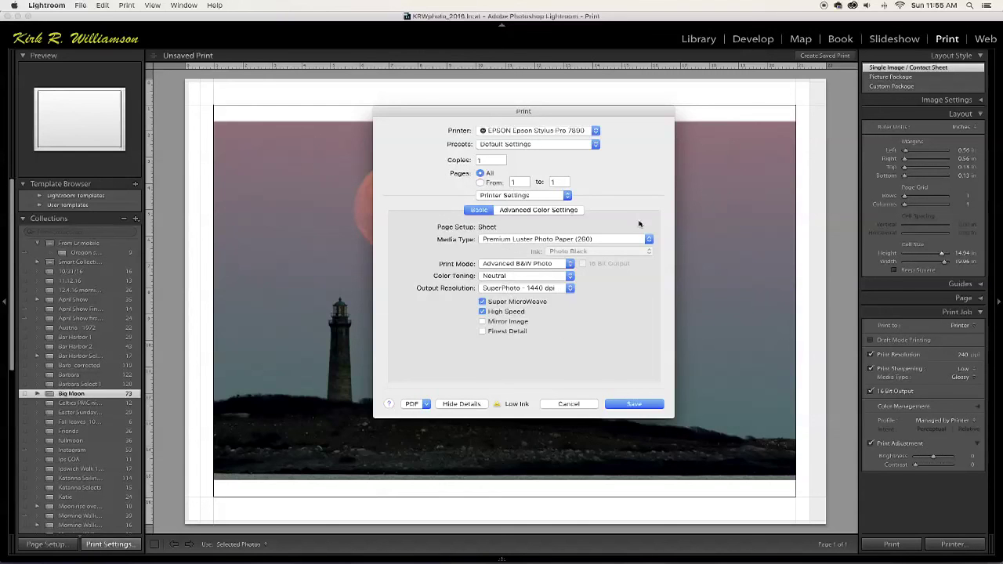
pyautogui.click(565, 406)
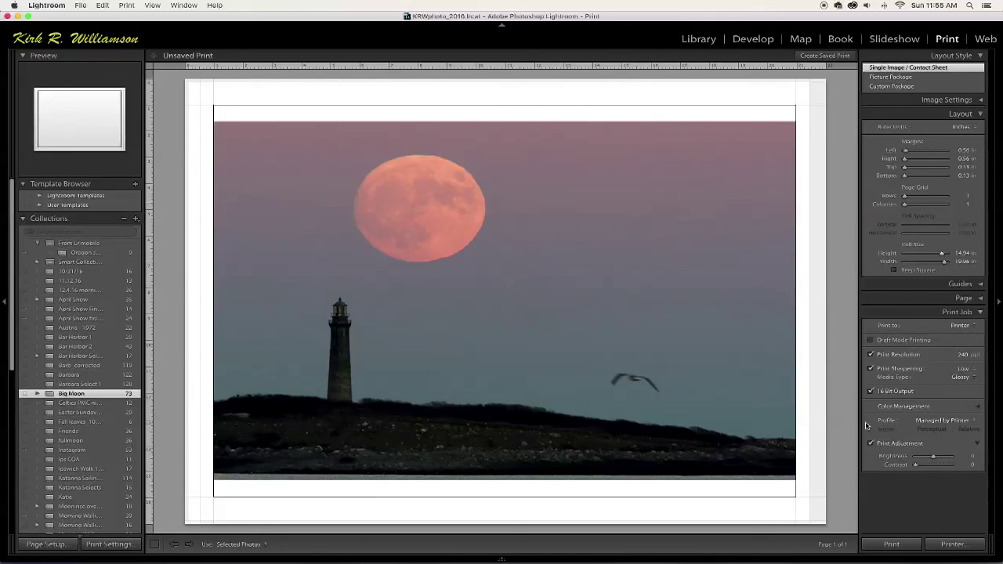
# Set colour management to an Epson SP7890 paper profile and enable the Identity Plate in the Page panel
pyautogui.click(974, 421)
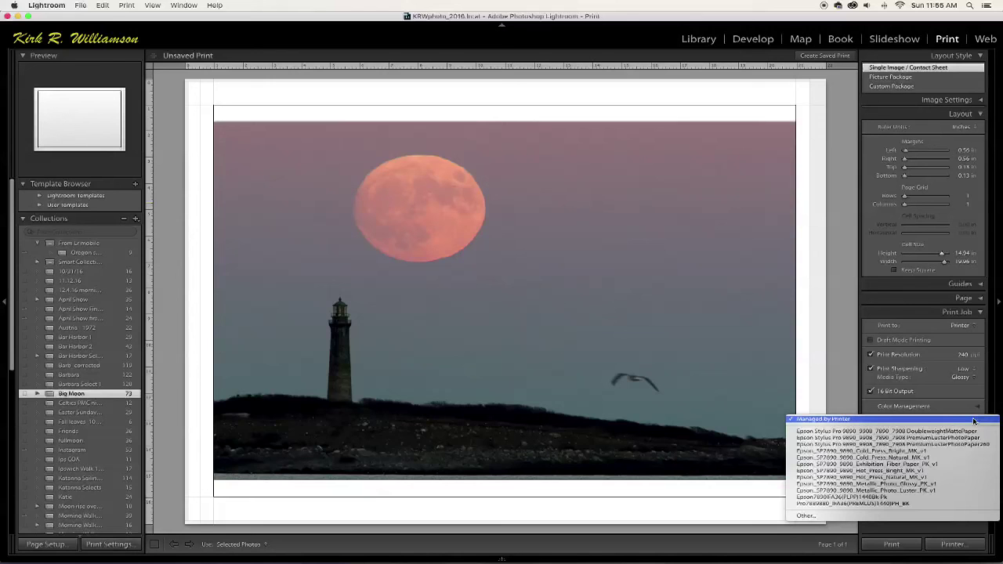
pyautogui.click(876, 465)
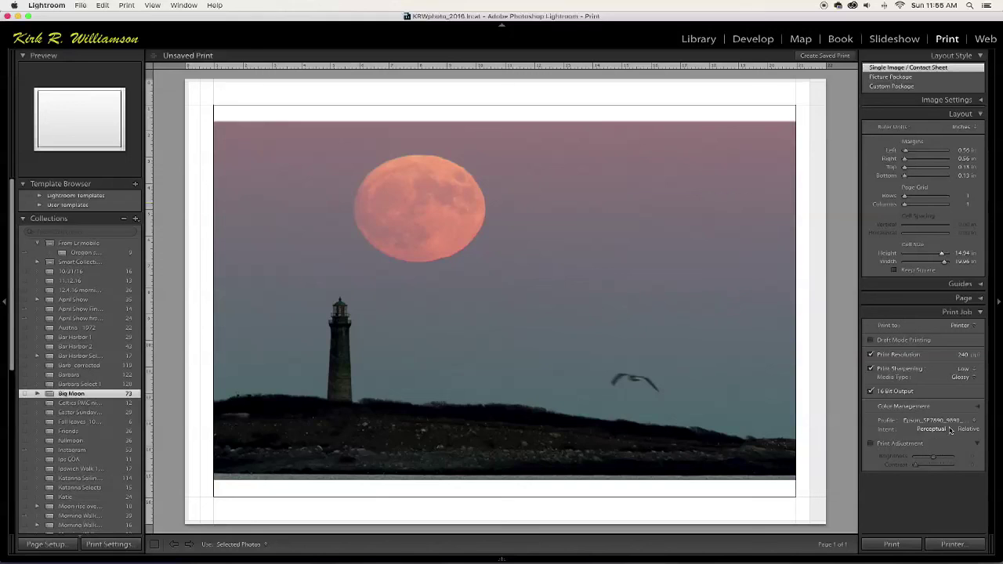
pyautogui.click(980, 299)
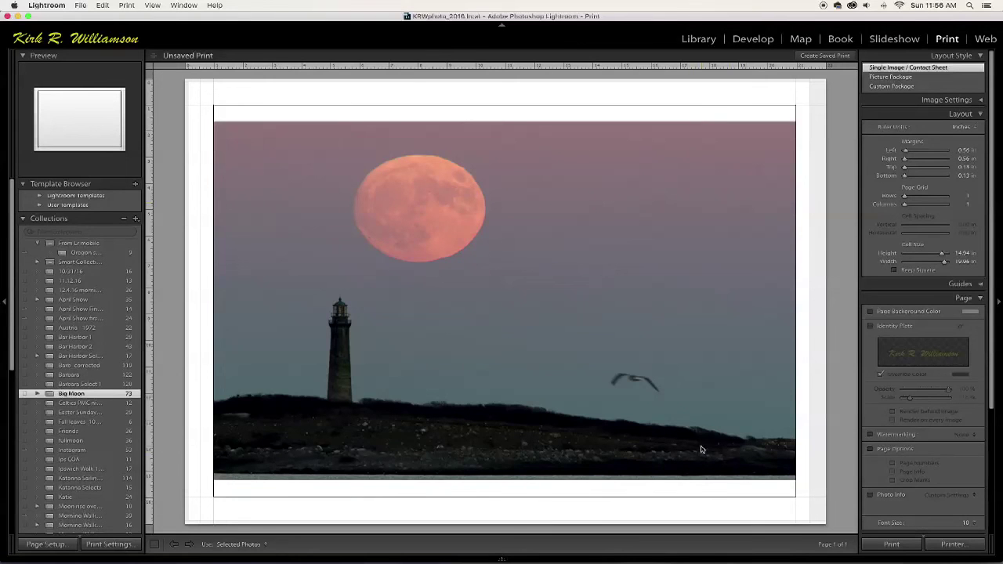
pyautogui.click(870, 326)
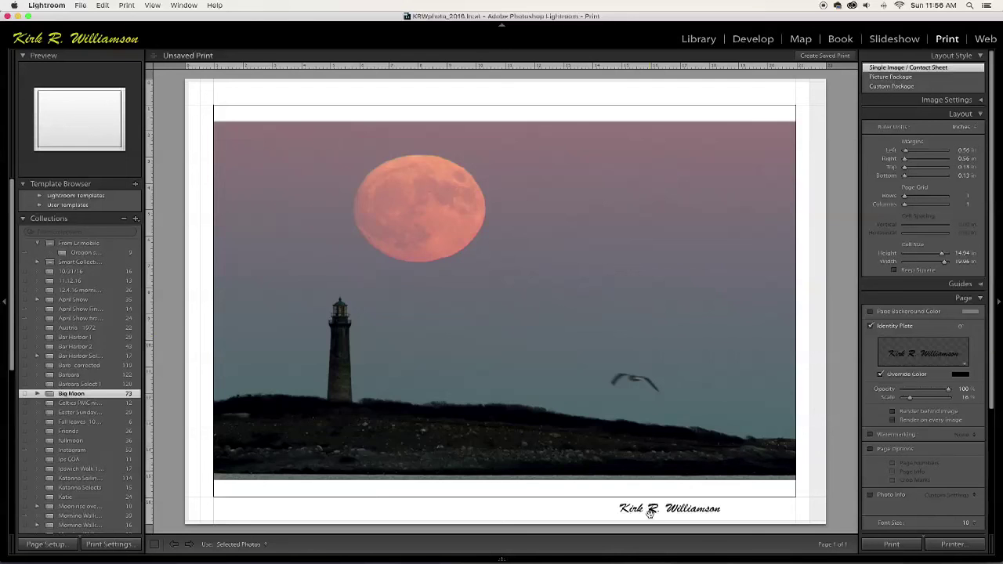
# Position the signature identity plate below the photo's lower right corner, then switch to the Web module
pyautogui.moveTo(649, 511); pyautogui.dragTo(674, 508)
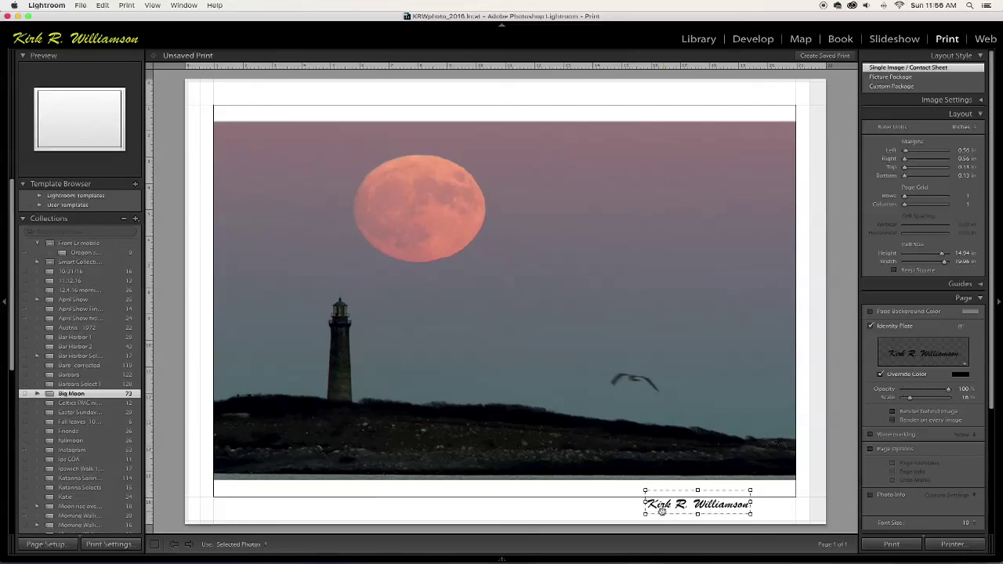
pyautogui.click(987, 40)
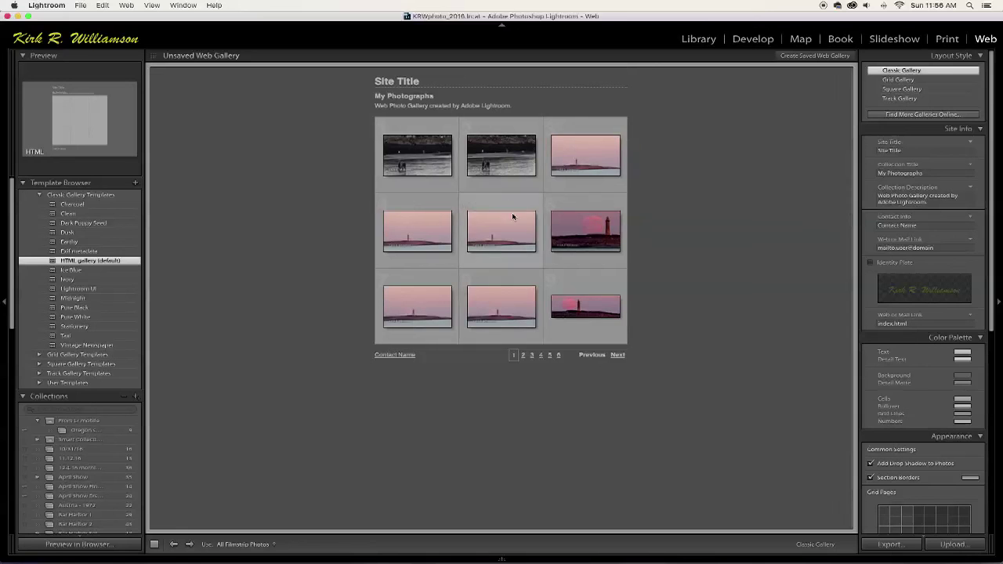
# View the gallery's second page, then change the layout style from Grid Gallery to Square Gallery
pyautogui.click(525, 358)
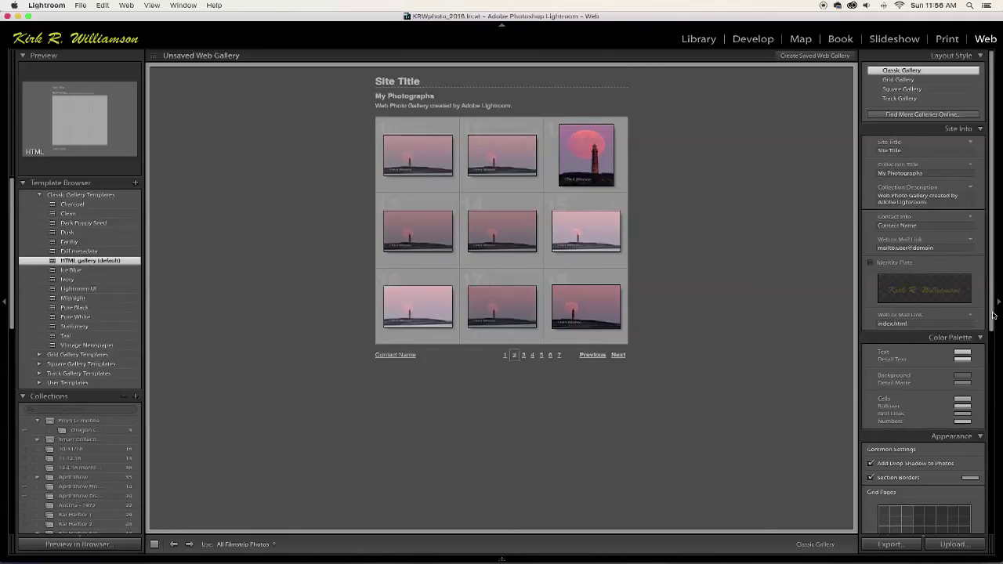
pyautogui.moveTo(994, 314)
pyautogui.mouseDown()
pyautogui.moveTo(994, 484)
pyautogui.moveTo(991, 312)
pyautogui.mouseUp()
pyautogui.click(899, 80)
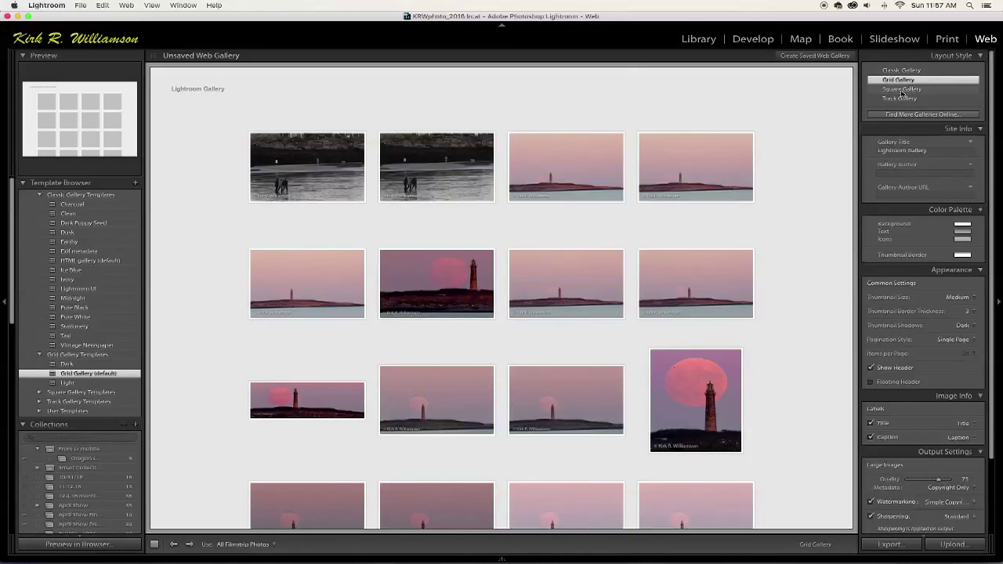
pyautogui.click(901, 89)
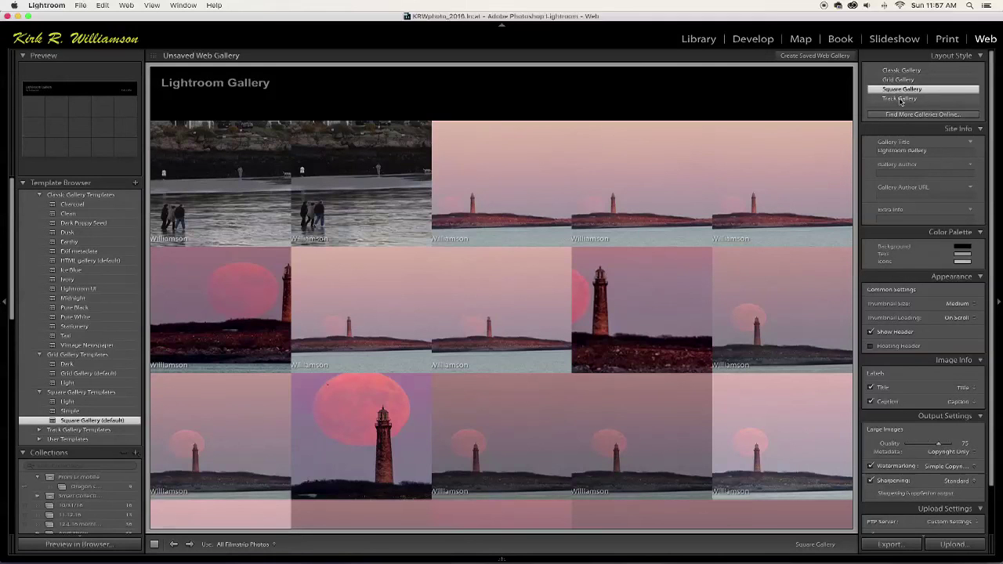
pyautogui.click(901, 99)
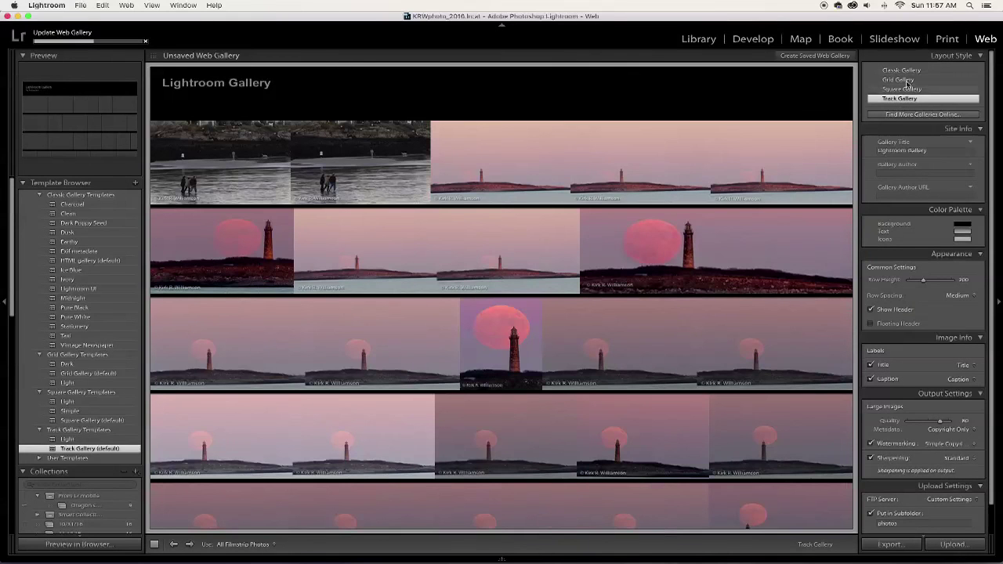
pyautogui.click(899, 80)
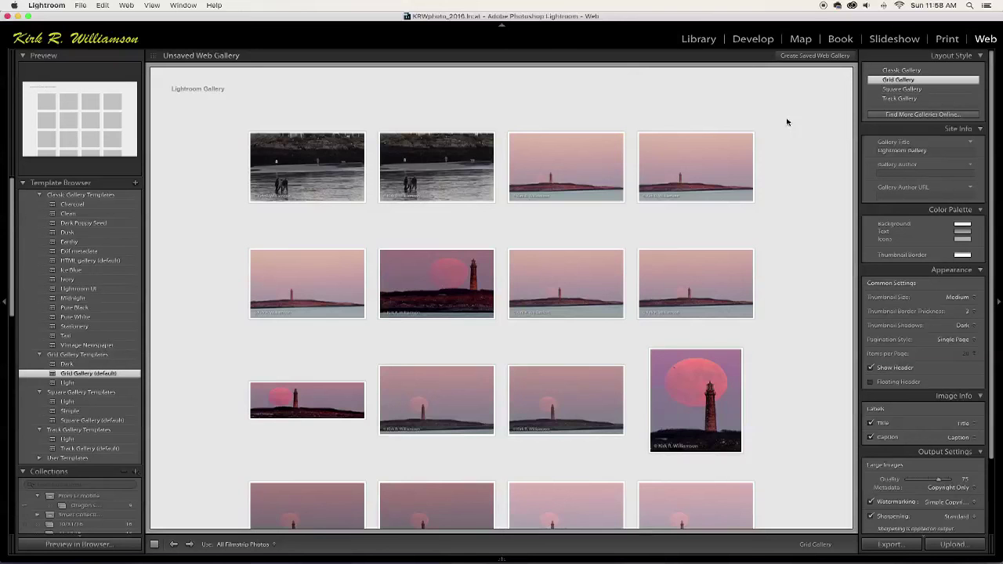
pyautogui.scroll(-5, 792, 170)
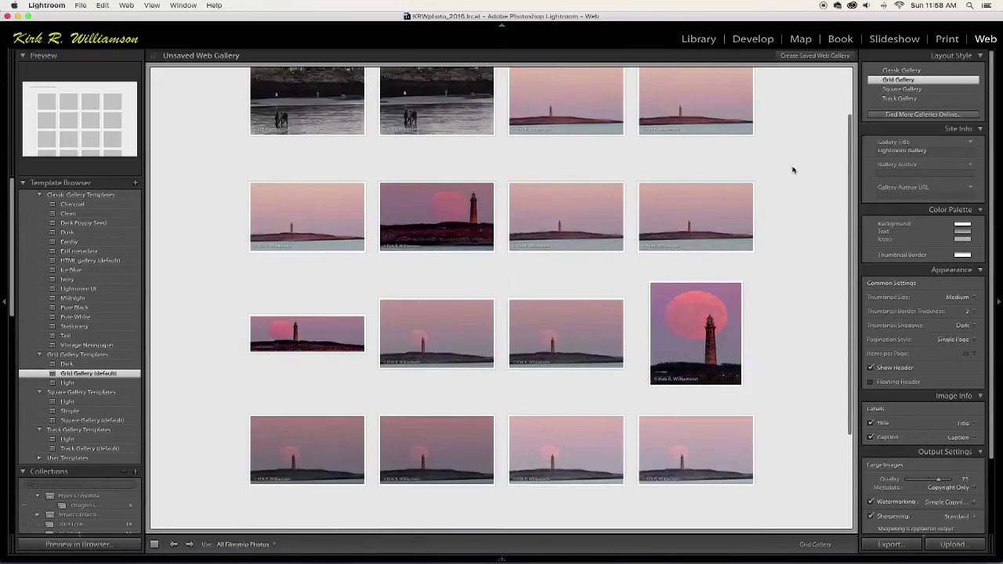
pyautogui.scroll(5, 792, 170)
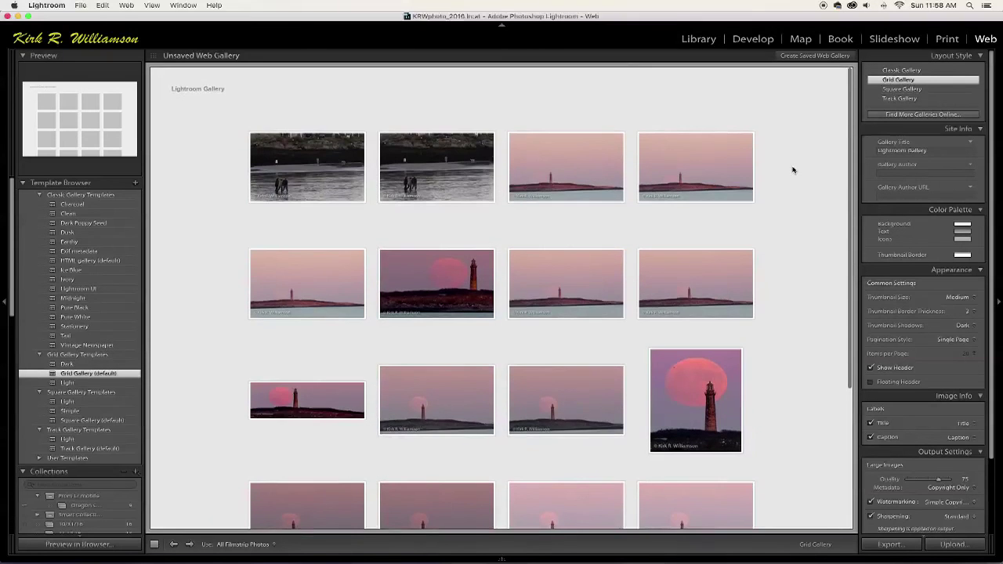